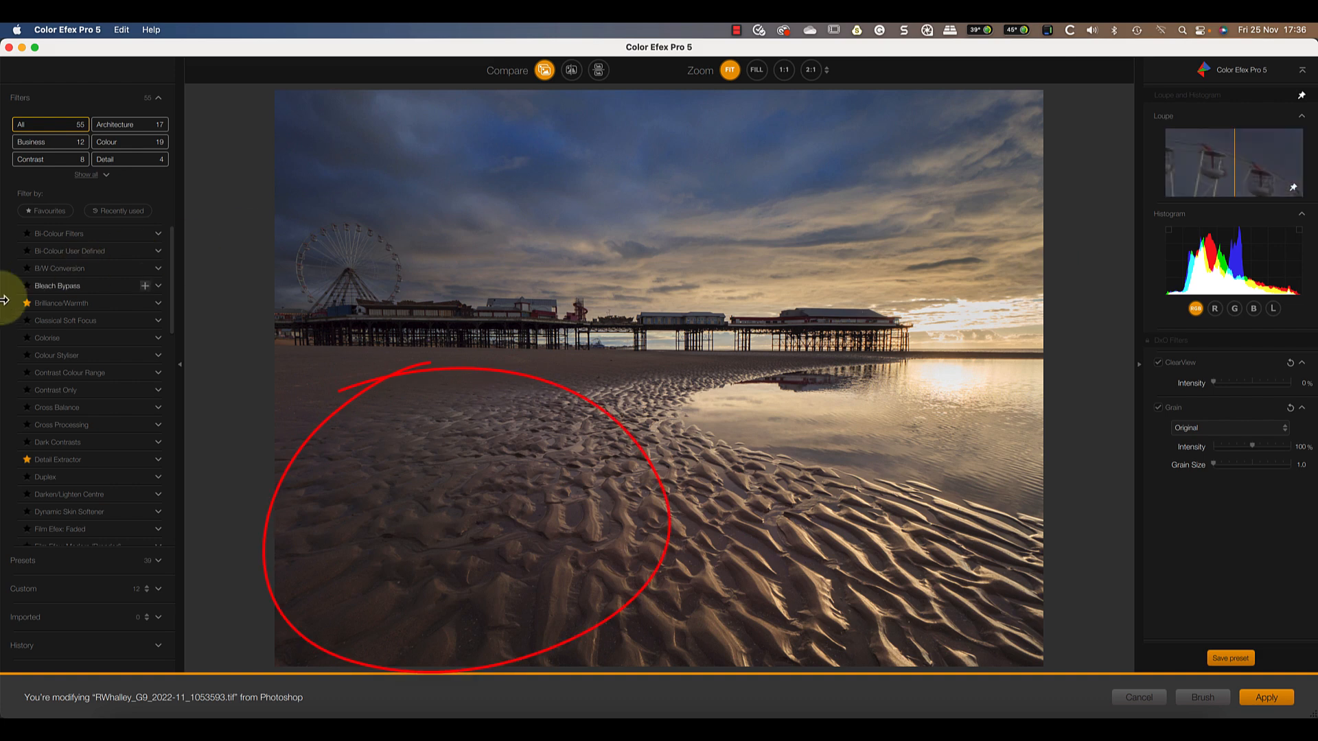
Add the Pro Contrast filter and set Correct Color Cast to 100%.
{"action": "scroll", "coordinate": [82, 368], "scroll_direction": "down", "scroll_amount": 5}
{"action": "scroll", "coordinate": [83, 368], "scroll_direction": "down", "scroll_amount": 10}
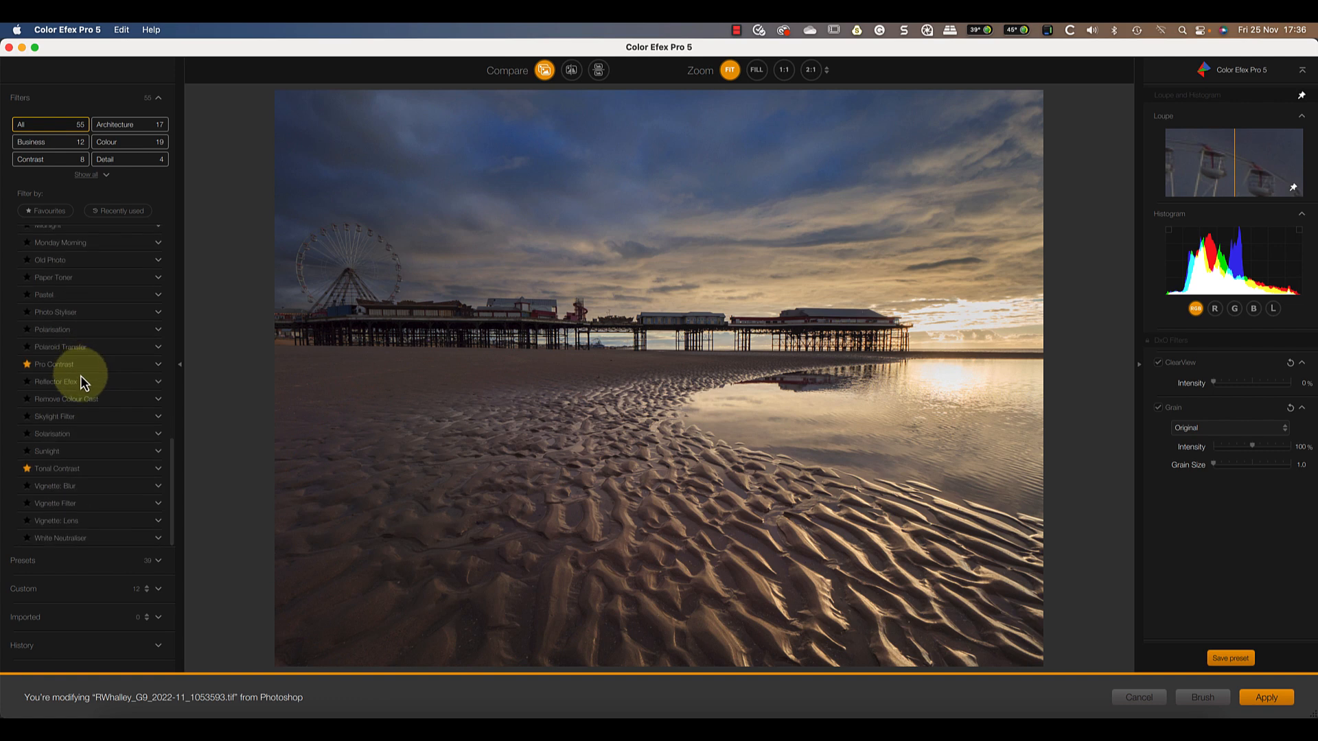
{"action": "left_click", "coordinate": [145, 365]}
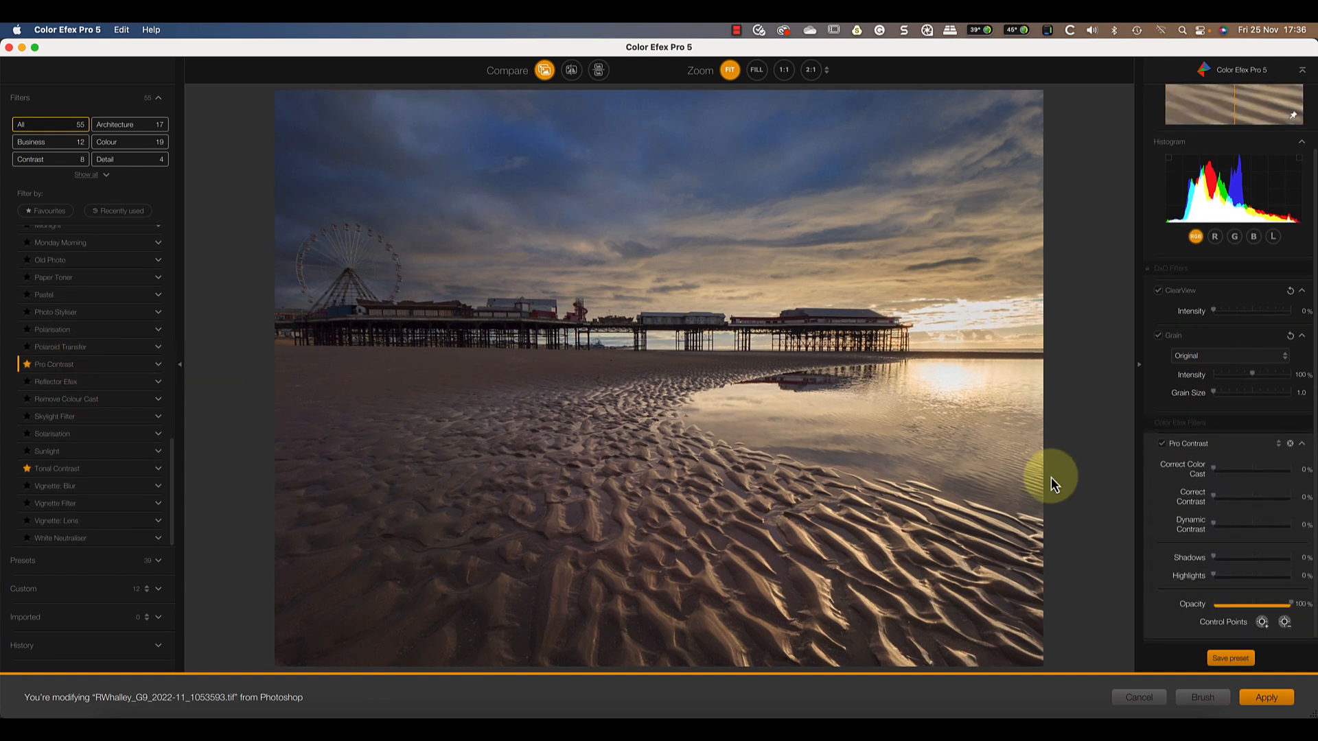
{"action": "left_click_drag", "start_coordinate": [1216, 474], "coordinate": [1289, 474]}
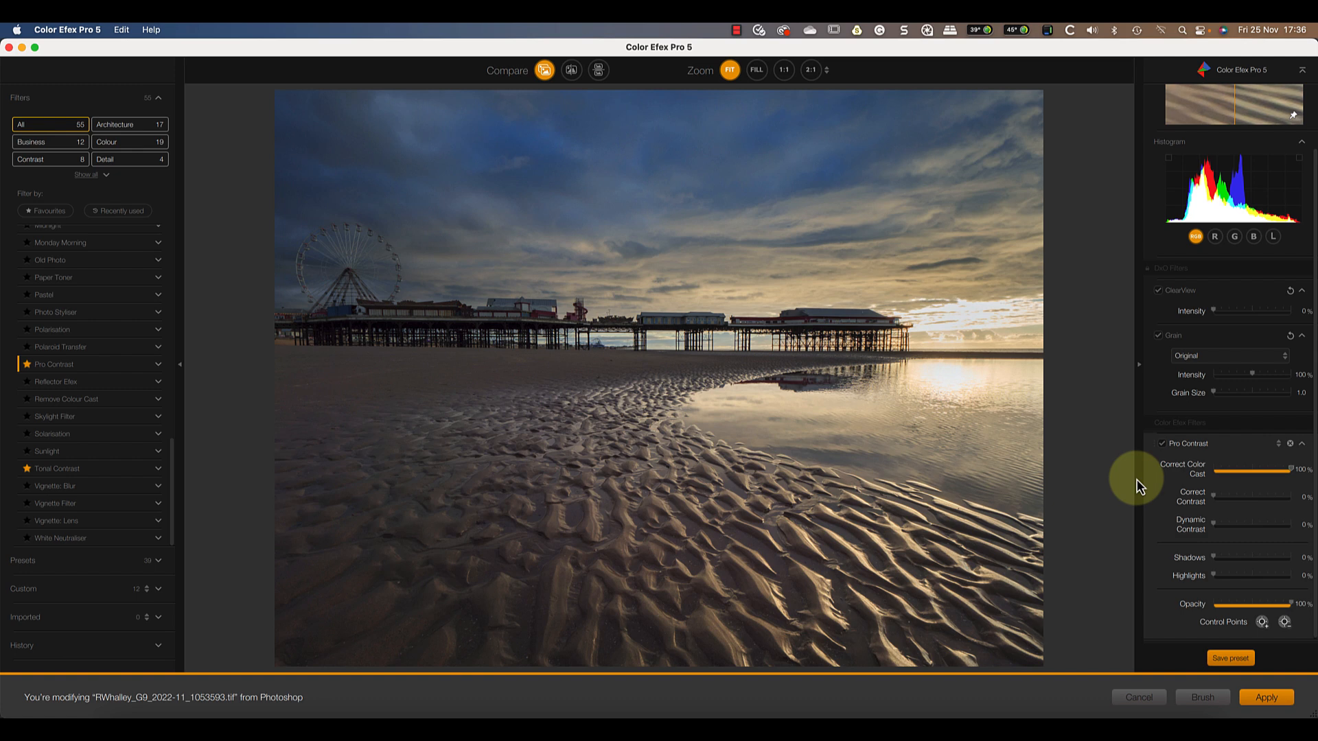
Place a negative Pro Contrast control point on the sun glow beside the pier's end, with 8% luminance selectivity and an enlarged area.
{"action": "left_click", "coordinate": [1285, 625]}
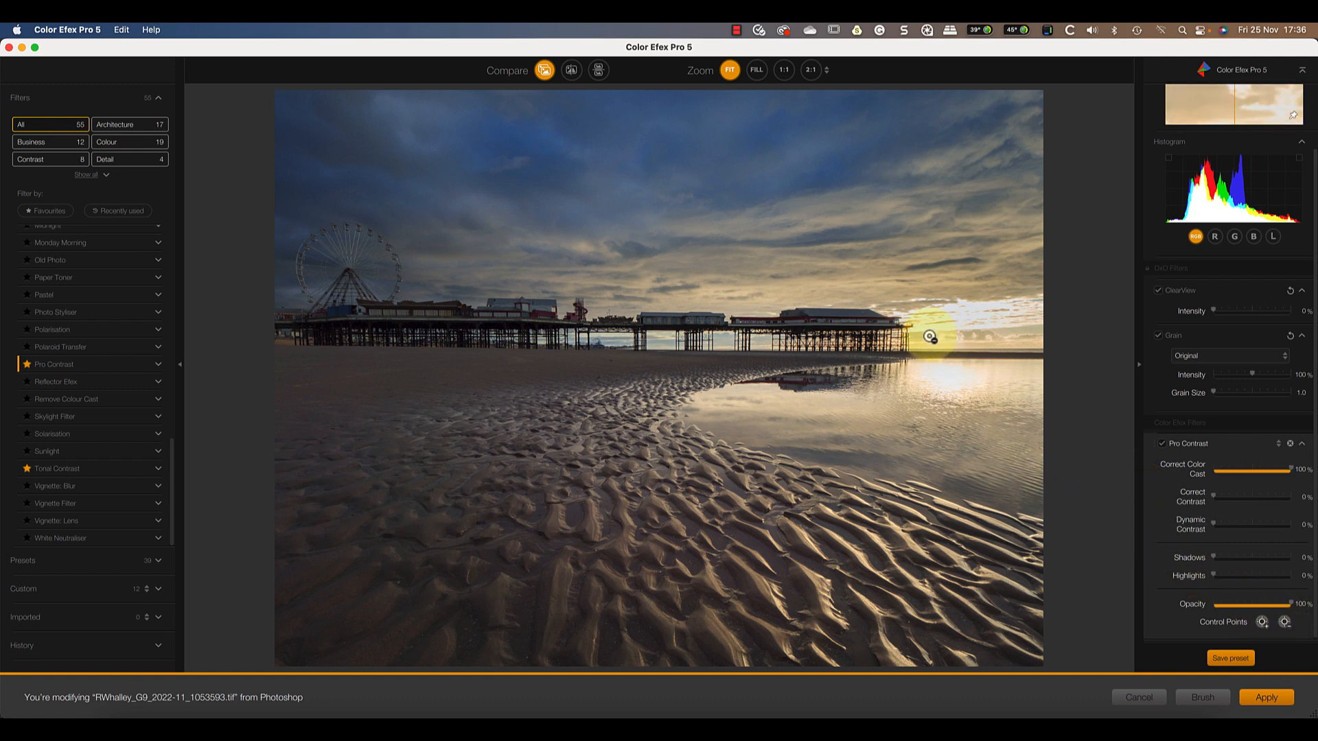
{"action": "left_click", "coordinate": [925, 337]}
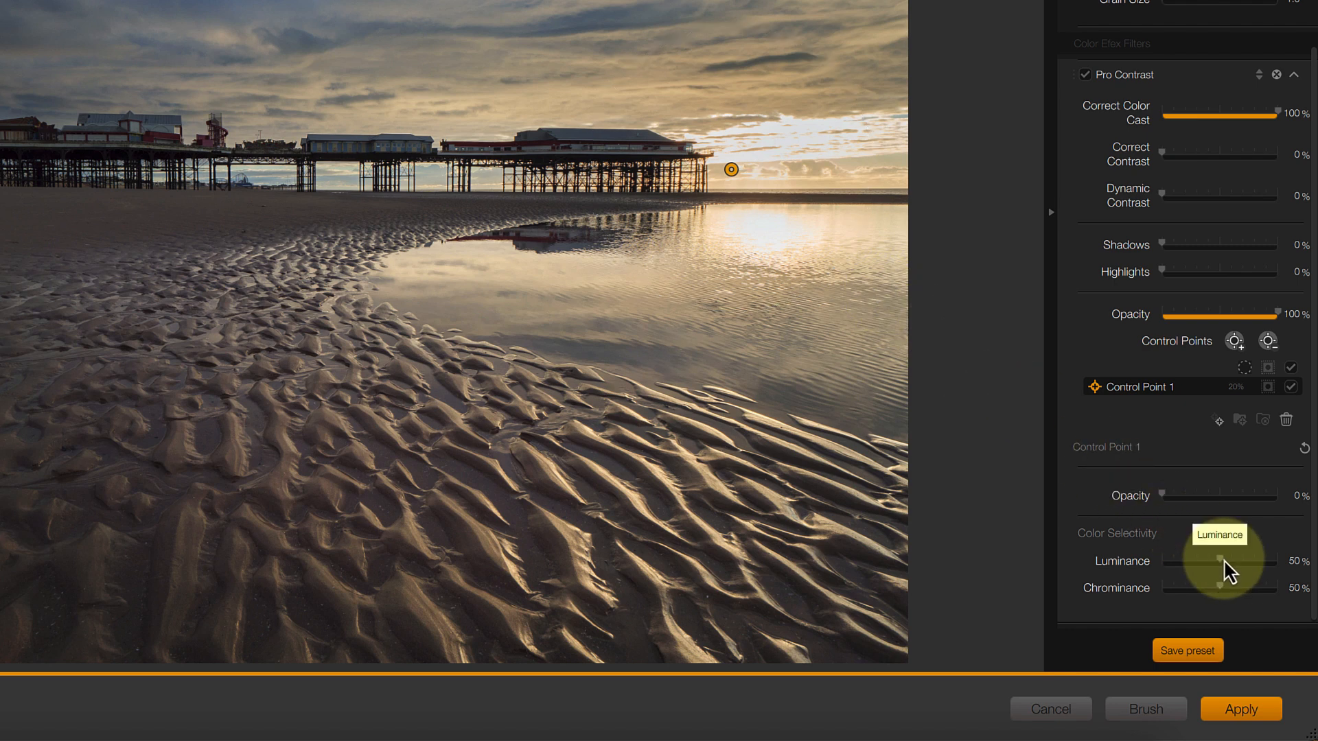
{"action": "left_click", "coordinate": [1268, 388]}
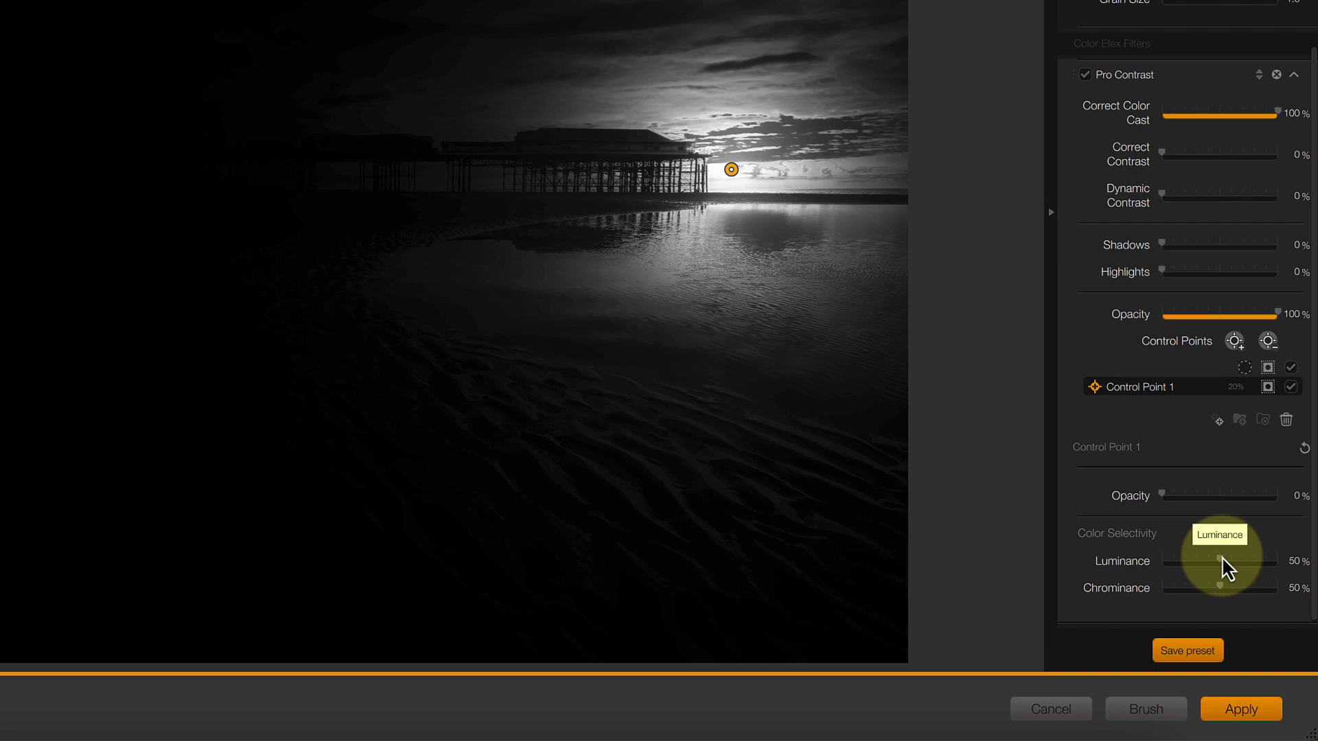
{"action": "left_click_drag", "start_coordinate": [1223, 559], "coordinate": [1174, 564]}
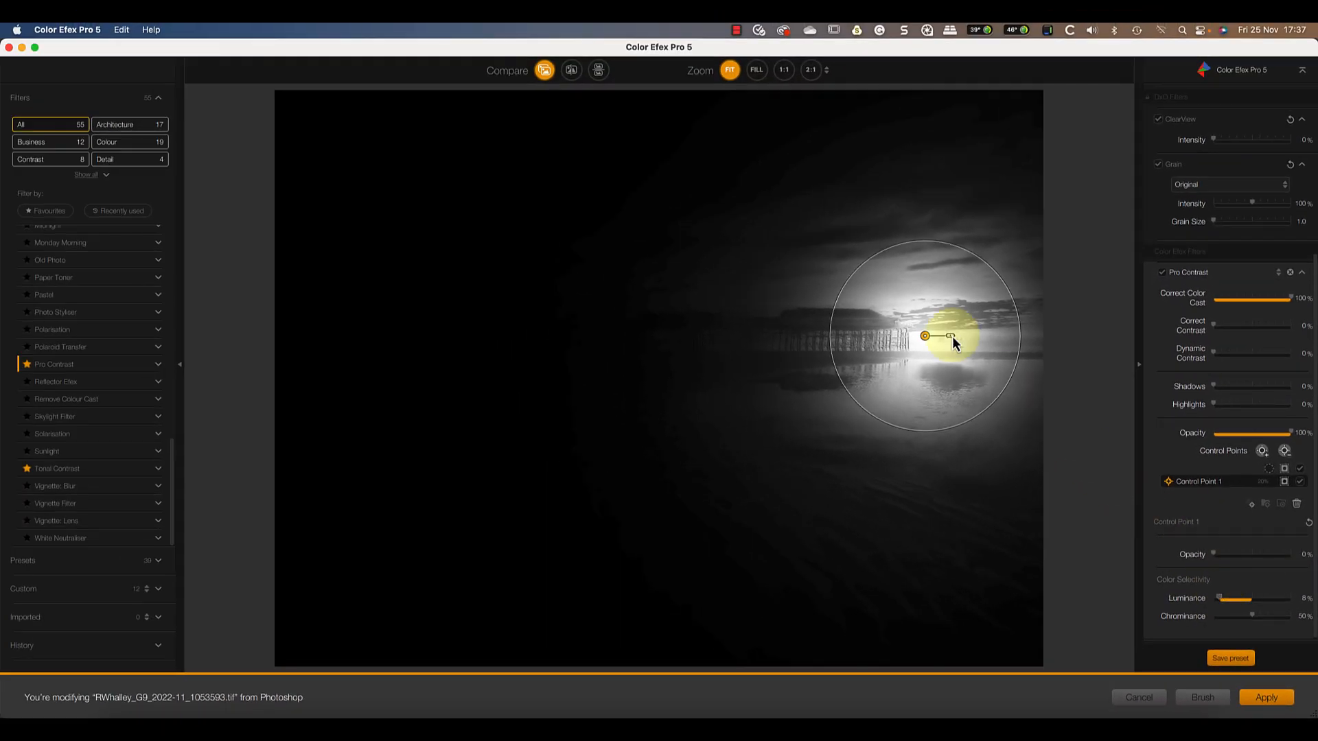
{"action": "mouse_move", "coordinate": [922, 307]}
{"action": "left_click_drag", "start_coordinate": [954, 337], "coordinate": [956, 336]}
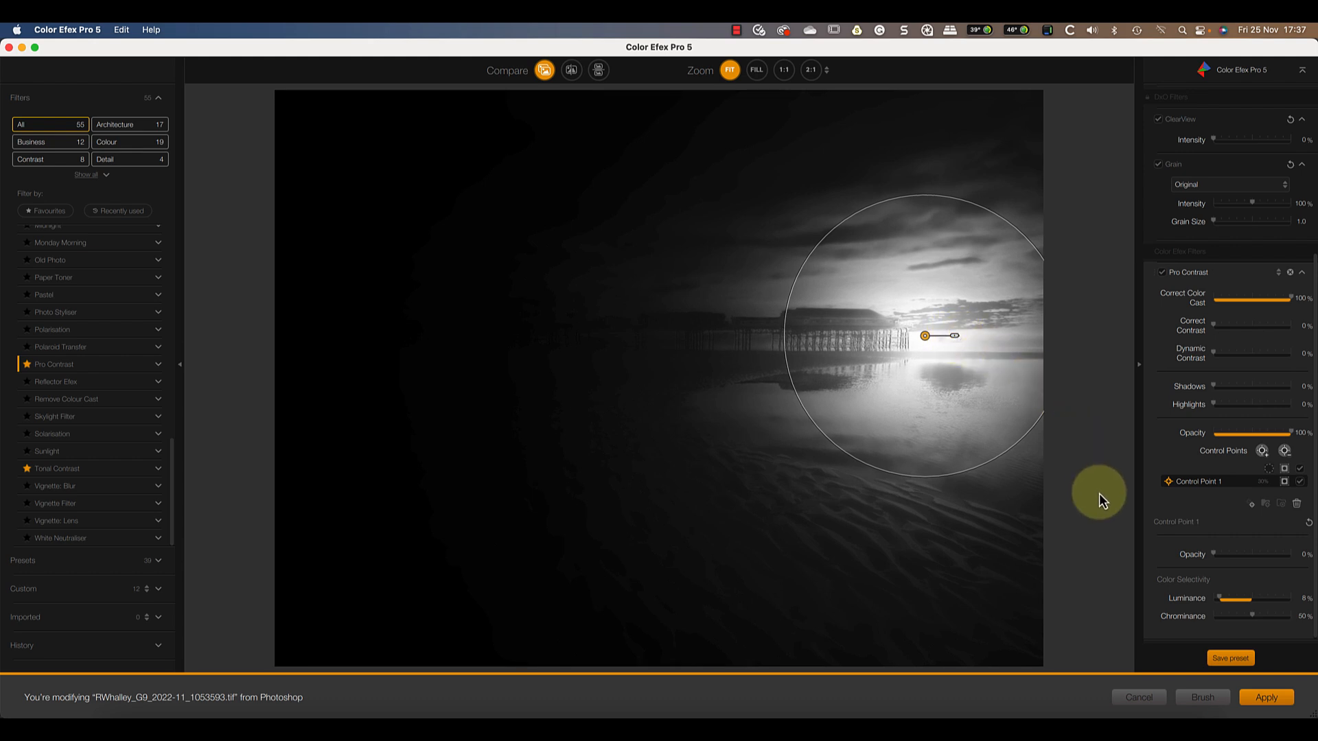
{"action": "left_click", "coordinate": [1288, 484]}
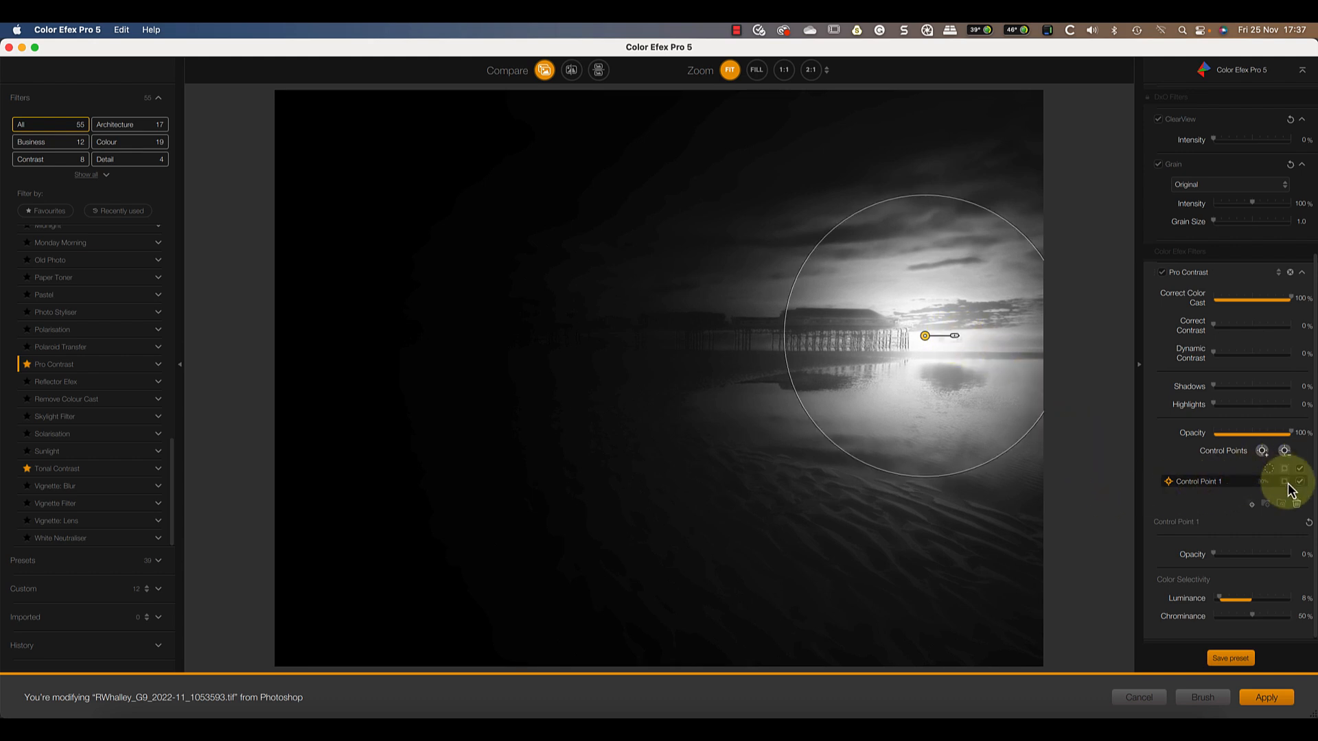
{"action": "left_click", "coordinate": [1288, 485]}
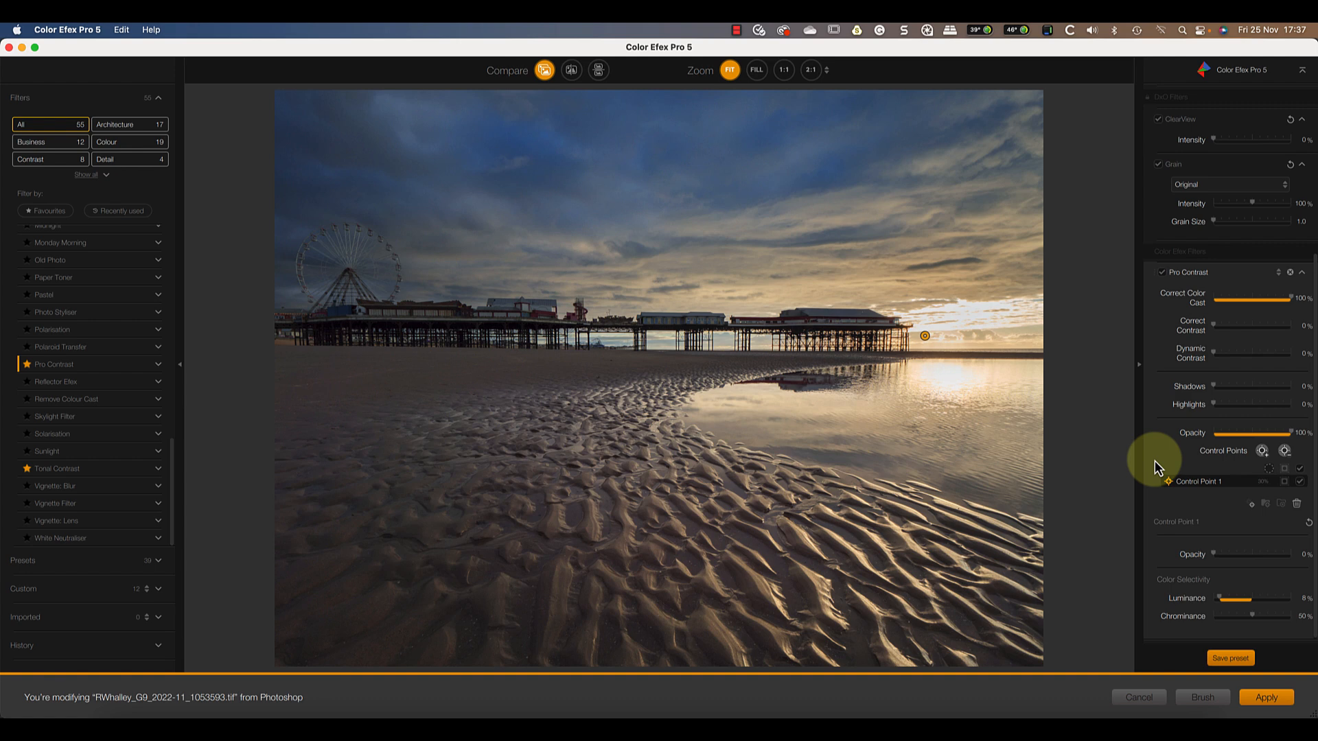
Add four more negative Pro Contrast control points across the sky above the pier and the Ferris wheel.
{"action": "left_click", "coordinate": [1285, 452]}
{"action": "left_click", "coordinate": [790, 263]}
{"action": "left_click_drag", "start_coordinate": [790, 262], "coordinate": [356, 137]}
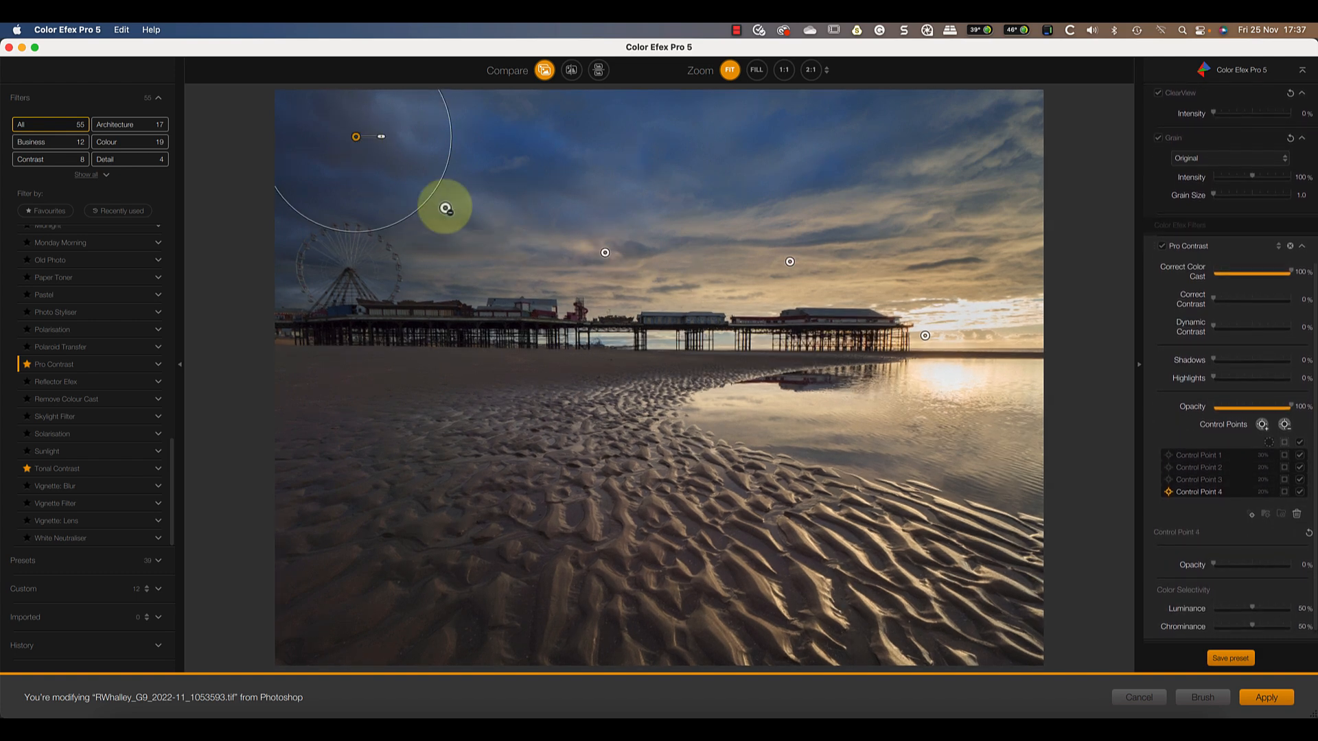
{"action": "left_click", "coordinate": [475, 250]}
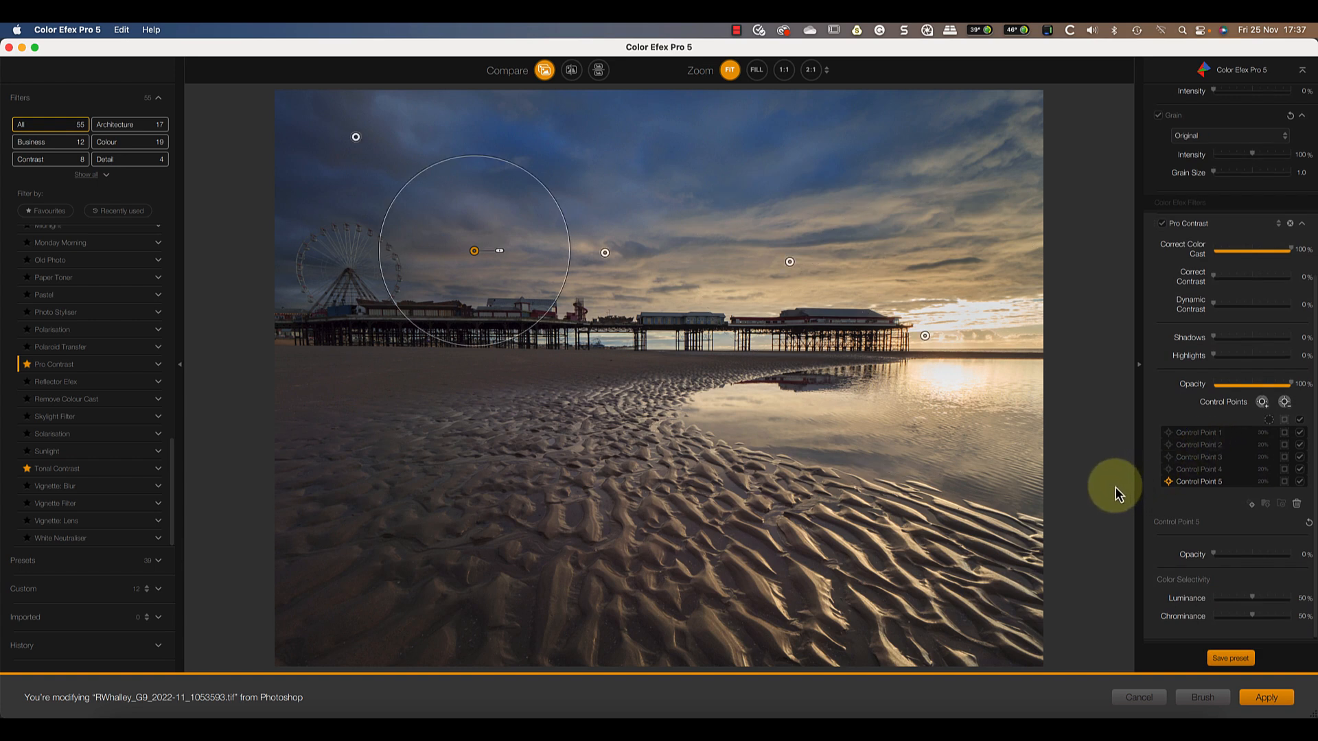
Add the Sunlight filter and confine it with a positive control point on the sun glow, using 12% luminance selectivity and 31% size.
{"action": "left_click", "coordinate": [145, 451]}
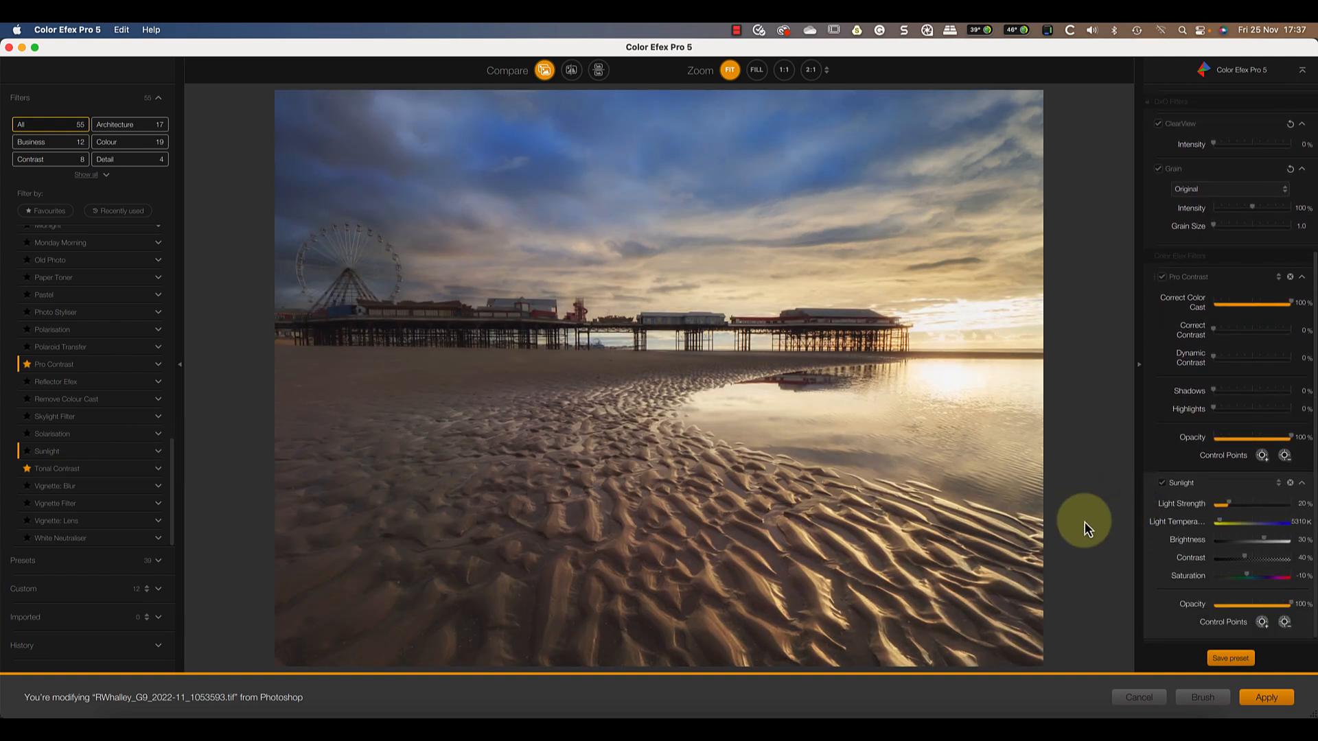
{"action": "left_click", "coordinate": [1262, 622]}
{"action": "left_click", "coordinate": [957, 358]}
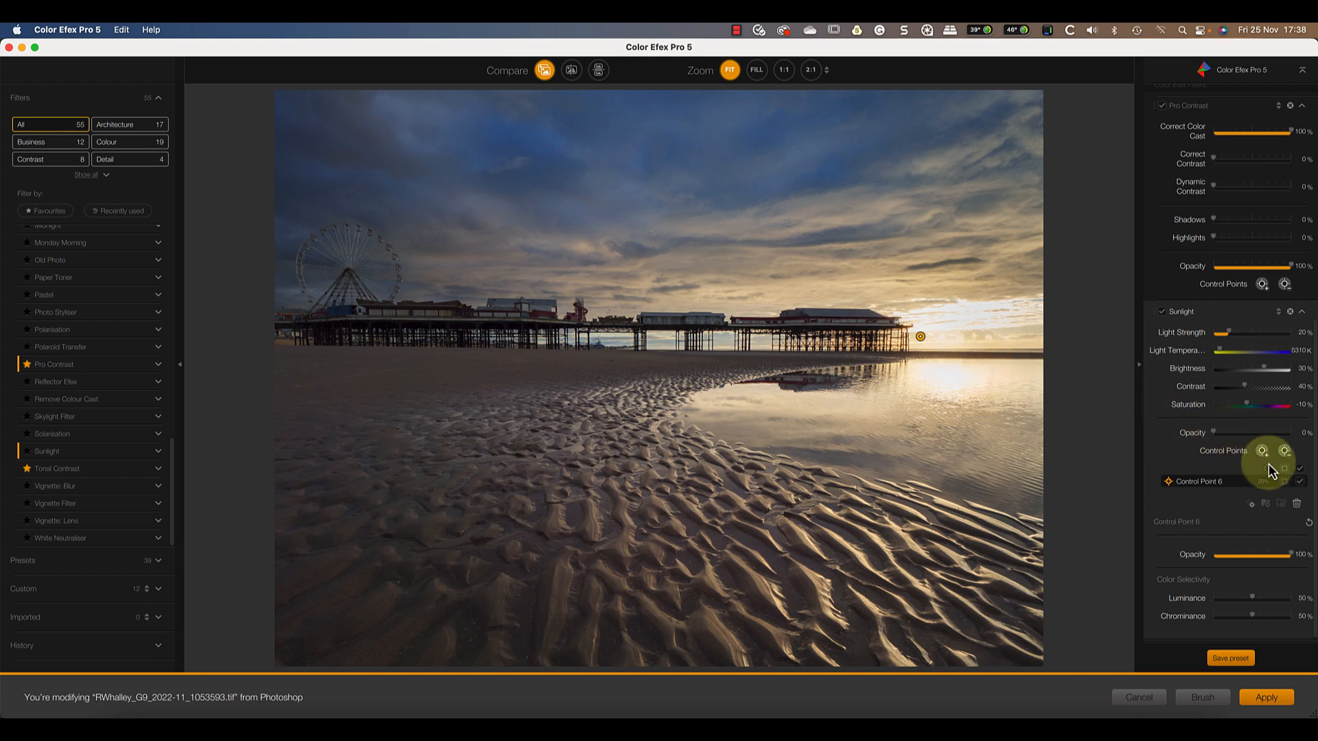
{"action": "left_click", "coordinate": [1284, 482]}
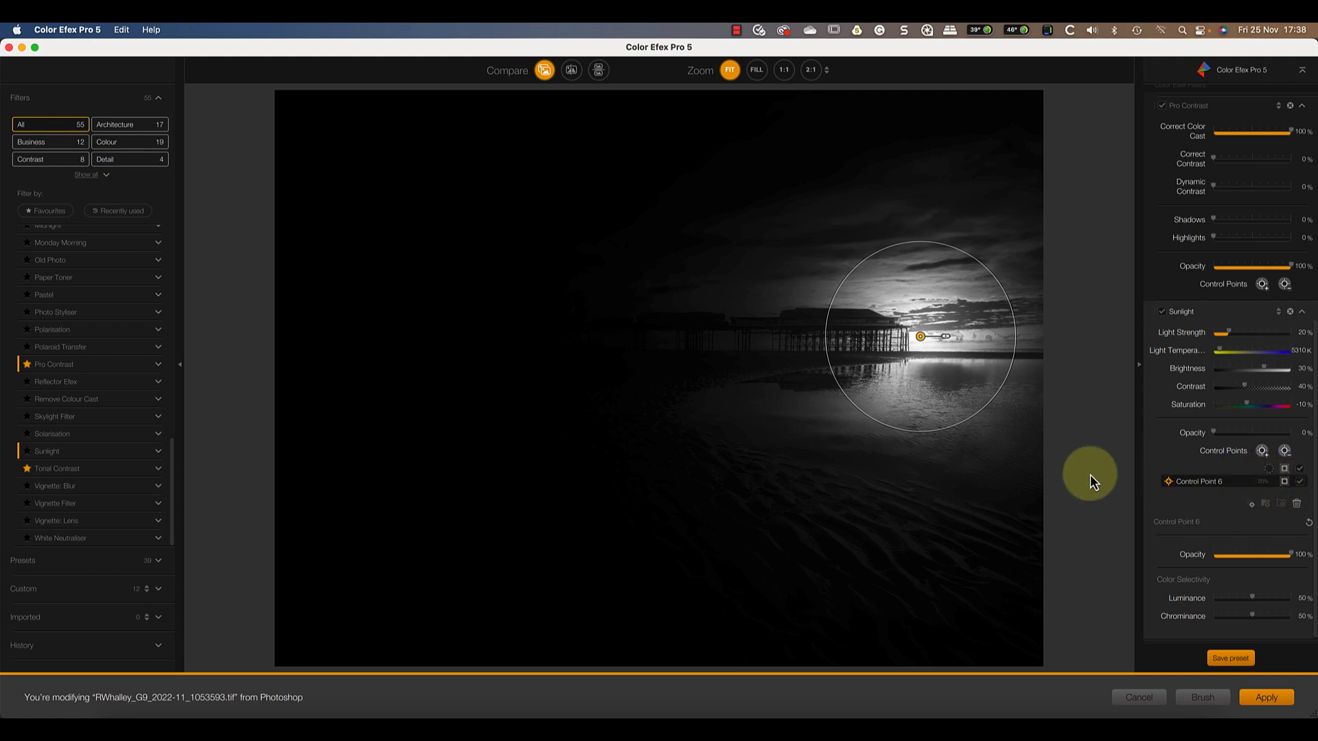
{"action": "left_click_drag", "start_coordinate": [1253, 598], "coordinate": [1222, 598]}
{"action": "left_click_drag", "start_coordinate": [947, 338], "coordinate": [952, 339]}
{"action": "left_click", "coordinate": [1285, 482]}
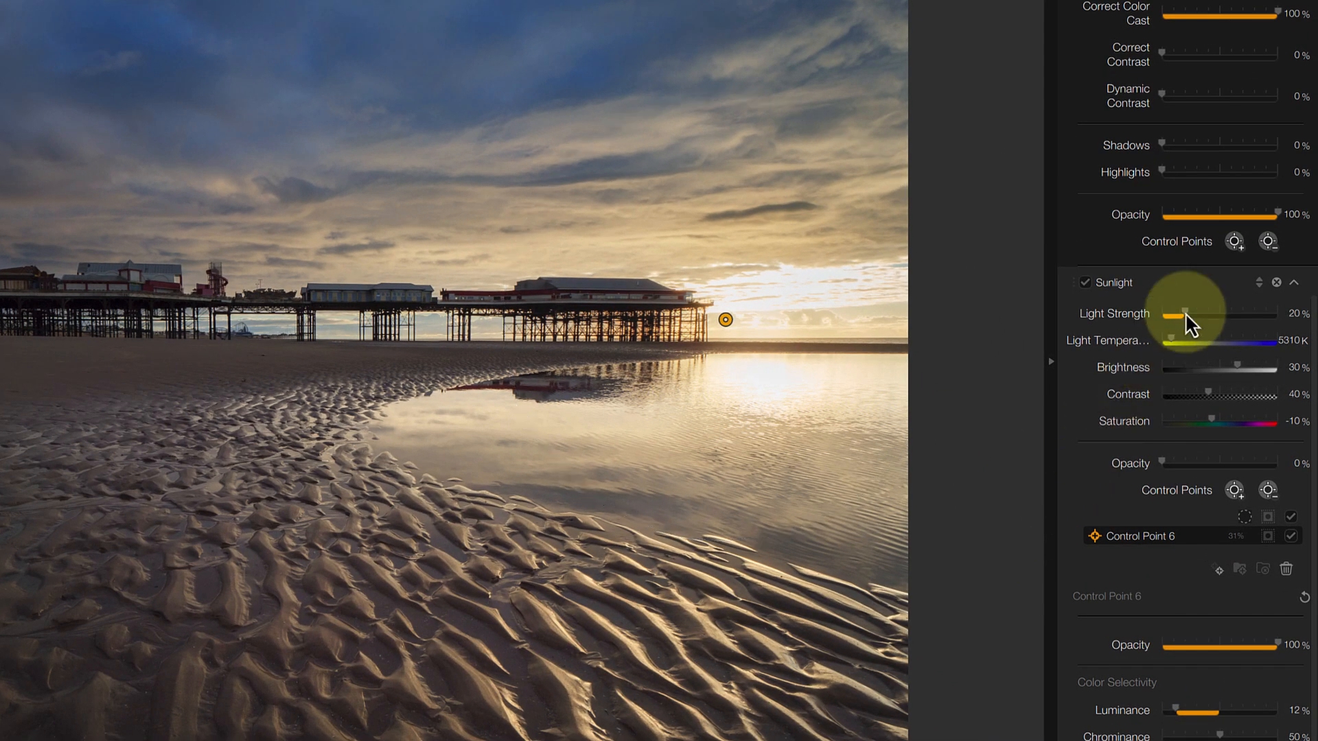
Set Sunlight to 59% light strength, 5982 K temperature, 43% brightness and 64% contrast, and compare with the original image.
{"action": "left_click_drag", "start_coordinate": [1197, 317], "coordinate": [1238, 316]}
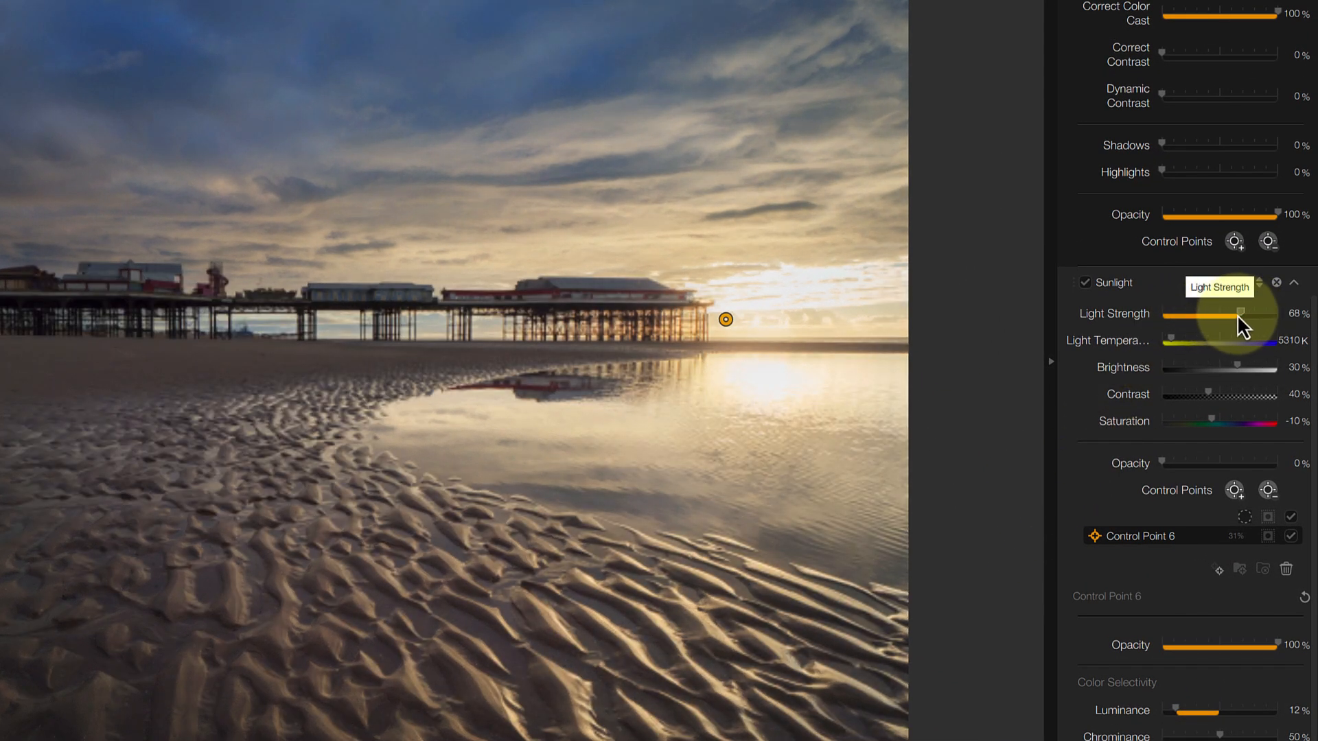
{"action": "left_click", "coordinate": [1170, 339]}
{"action": "left_click_drag", "start_coordinate": [1172, 340], "coordinate": [1234, 392]}
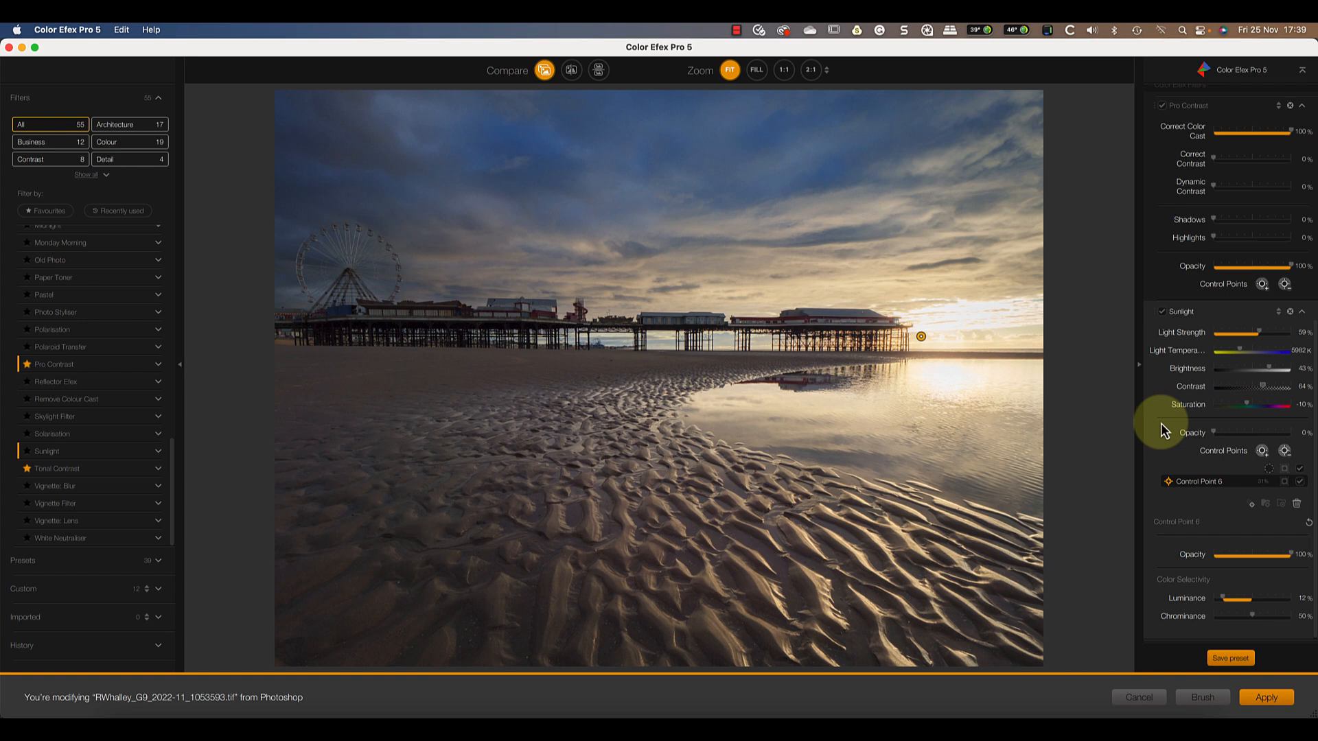
{"action": "left_click", "coordinate": [543, 70]}
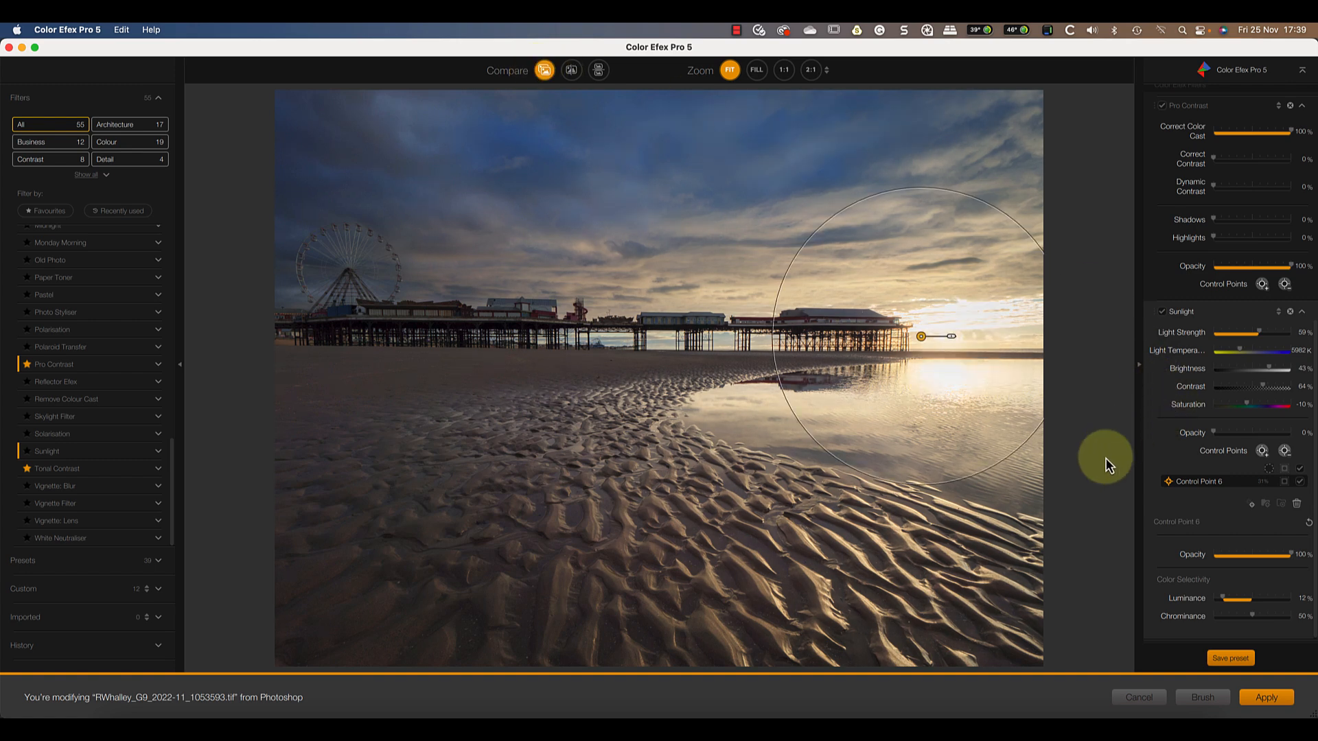
Place a positive Sunlight control point on the lit foreground sand ripples, with luminance selectivity 56% and chrominance selectivity 35%.
{"action": "left_click", "coordinate": [1262, 451]}
{"action": "left_click", "coordinate": [845, 543]}
{"action": "left_click", "coordinate": [1284, 483]}
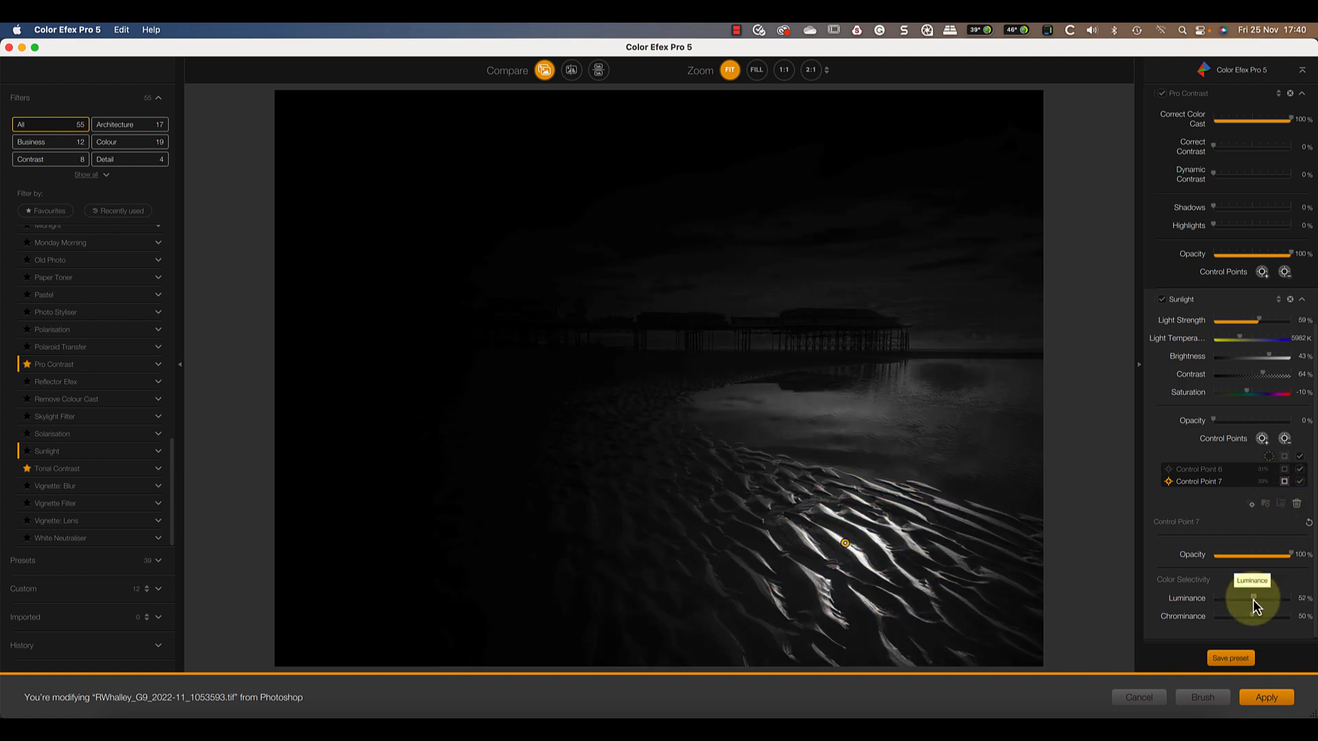
{"action": "mouse_move", "coordinate": [1253, 599]}
{"action": "left_mouse_down"}
{"action": "mouse_move", "coordinate": [1246, 618]}
{"action": "mouse_move", "coordinate": [1254, 599]}
{"action": "left_mouse_up"}
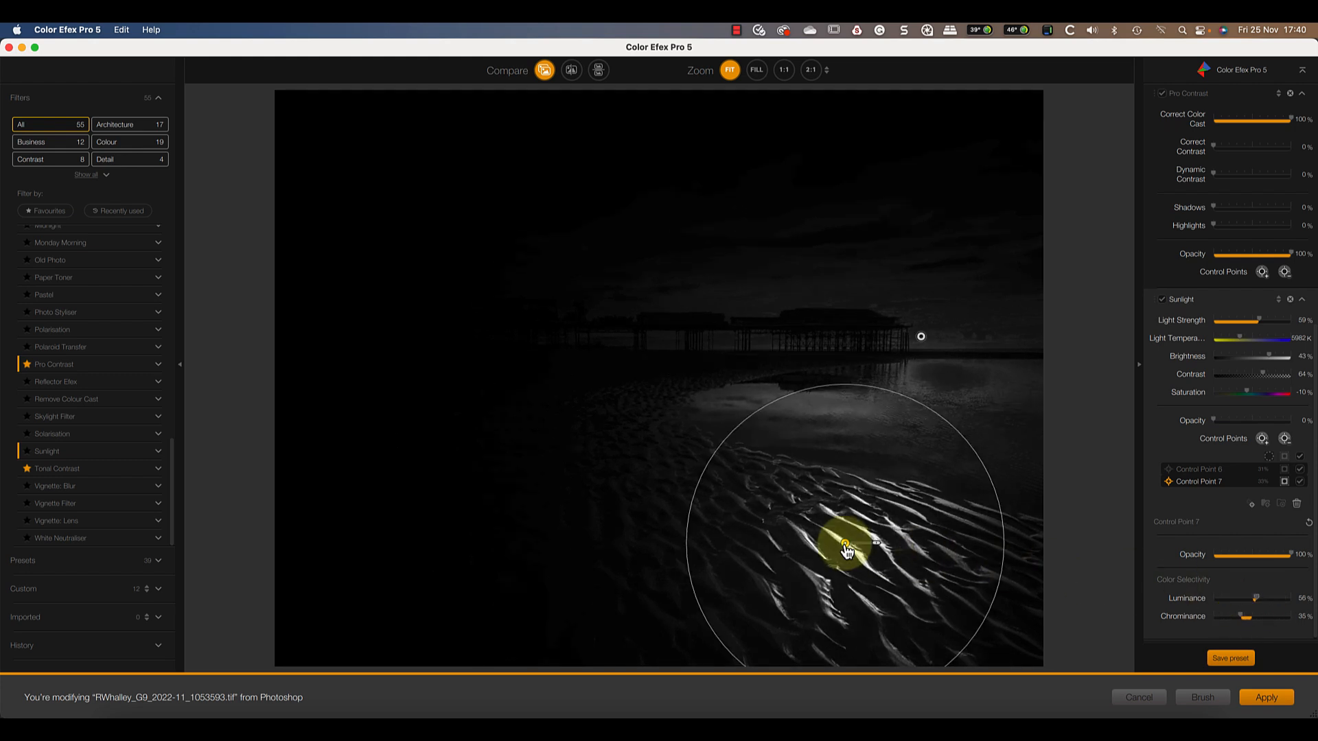
{"action": "left_click_drag", "start_coordinate": [849, 552], "coordinate": [851, 553]}
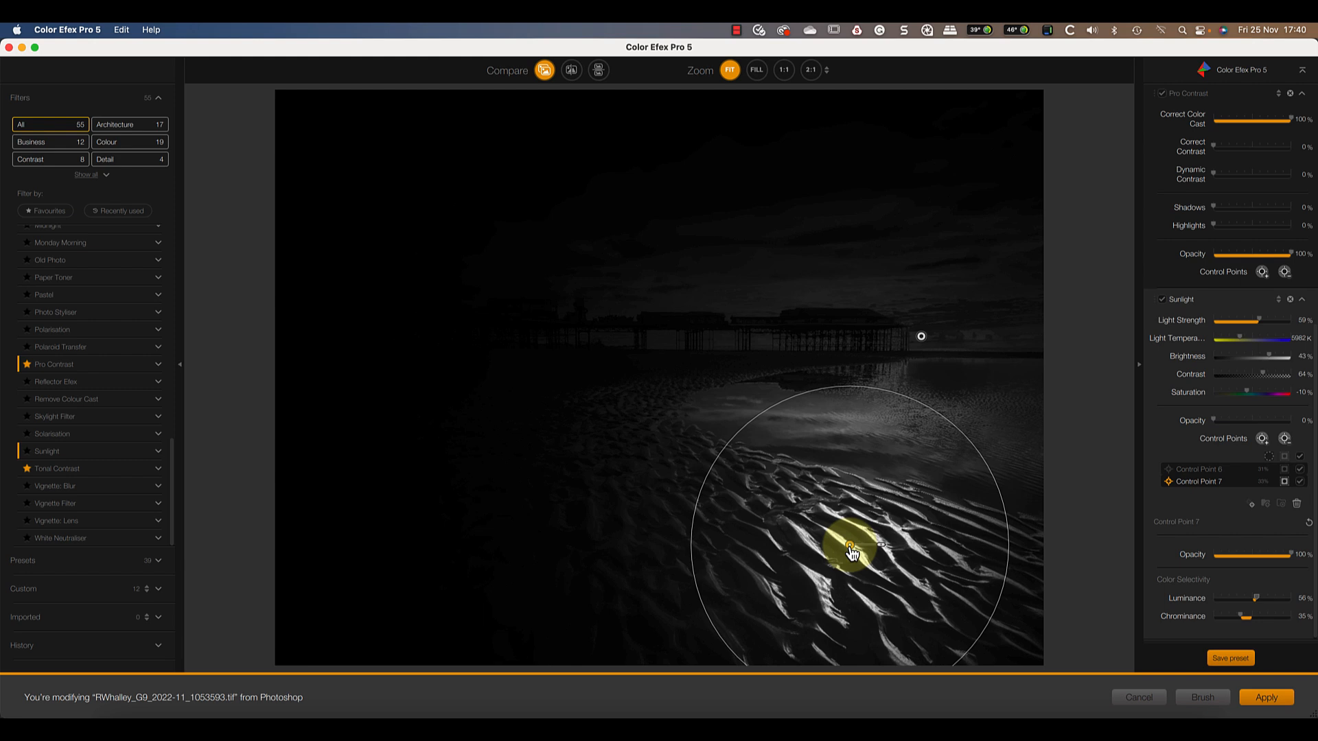
{"action": "left_click", "coordinate": [1283, 482]}
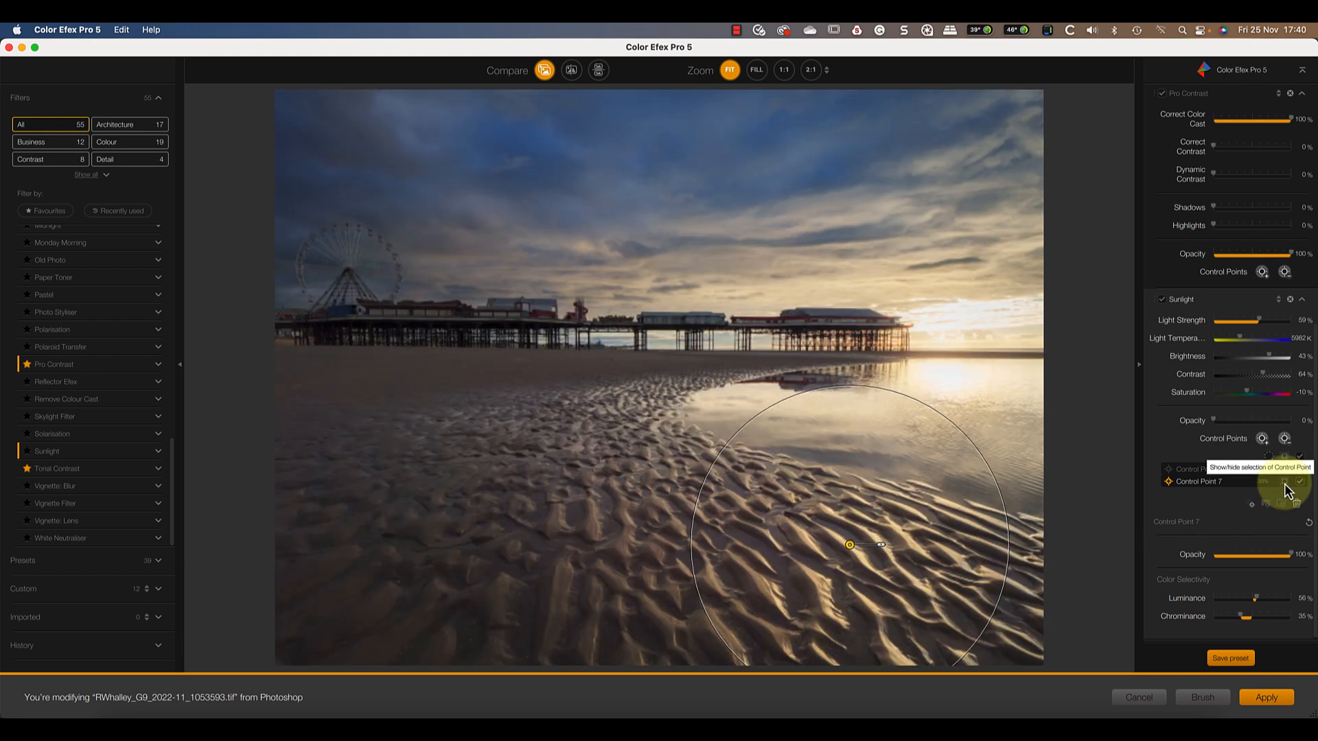
Duplicate the sand-ripple control point, move the copy onto the mid-beach sand below the pier, and deselect it.
{"action": "left_click", "coordinate": [1251, 505]}
{"action": "left_click_drag", "start_coordinate": [868, 559], "coordinate": [630, 448]}
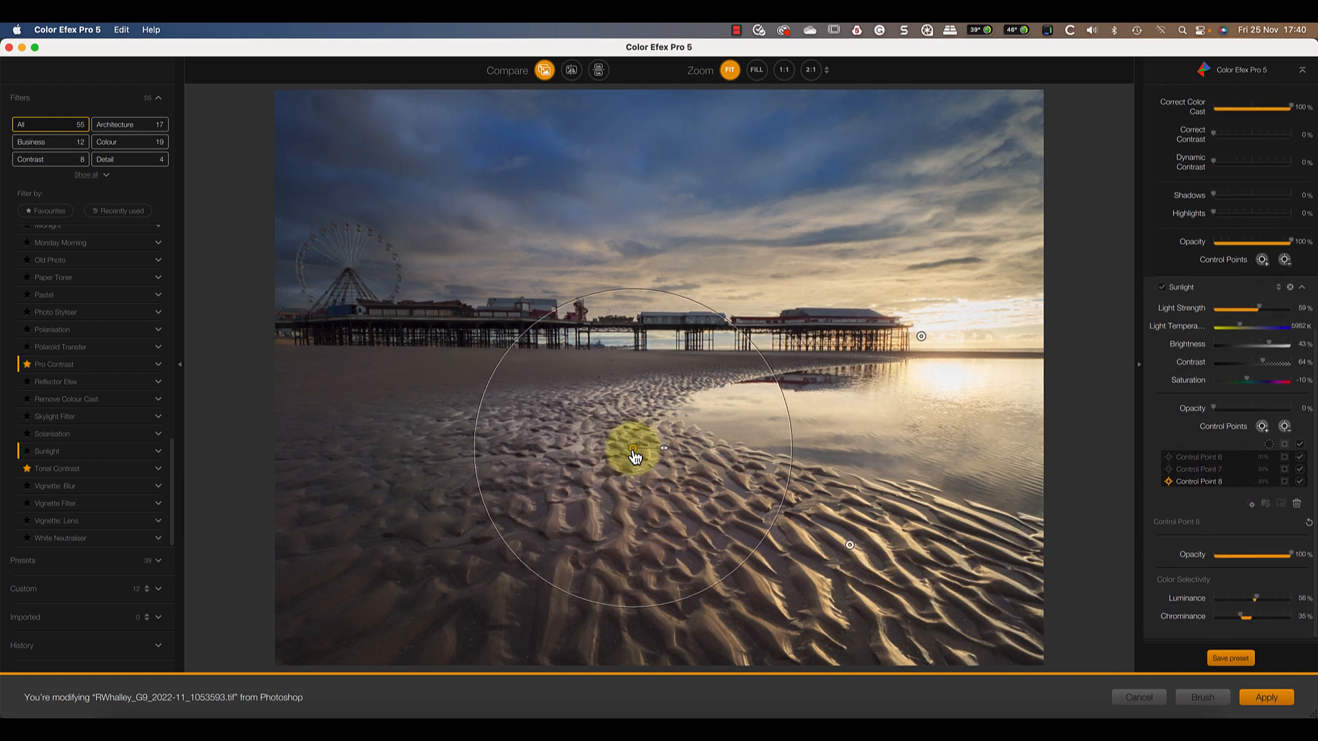
{"action": "left_click", "coordinate": [1091, 457]}
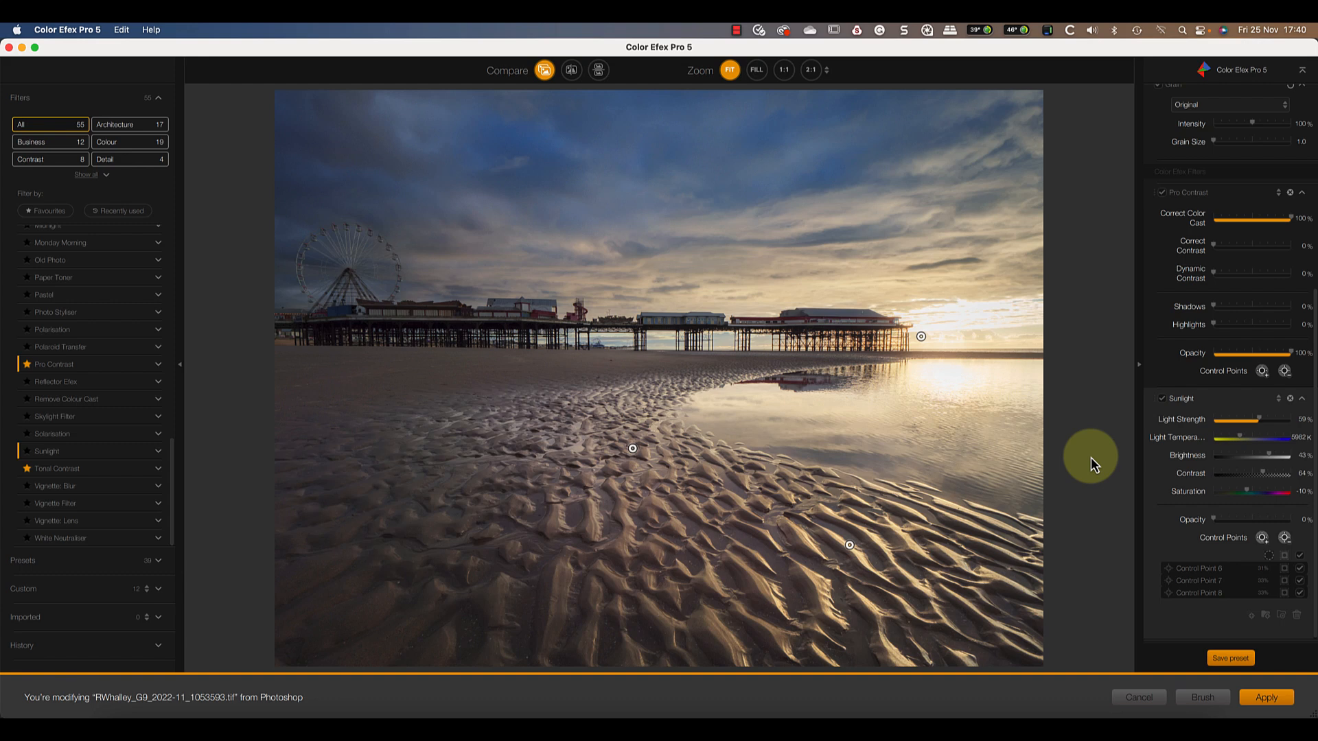
Add the Classical Soft Focus filter and place an enlarged positive control point on the sun glow beside the pier's end.
{"action": "scroll", "coordinate": [60, 286], "scroll_direction": "up", "scroll_amount": 10}
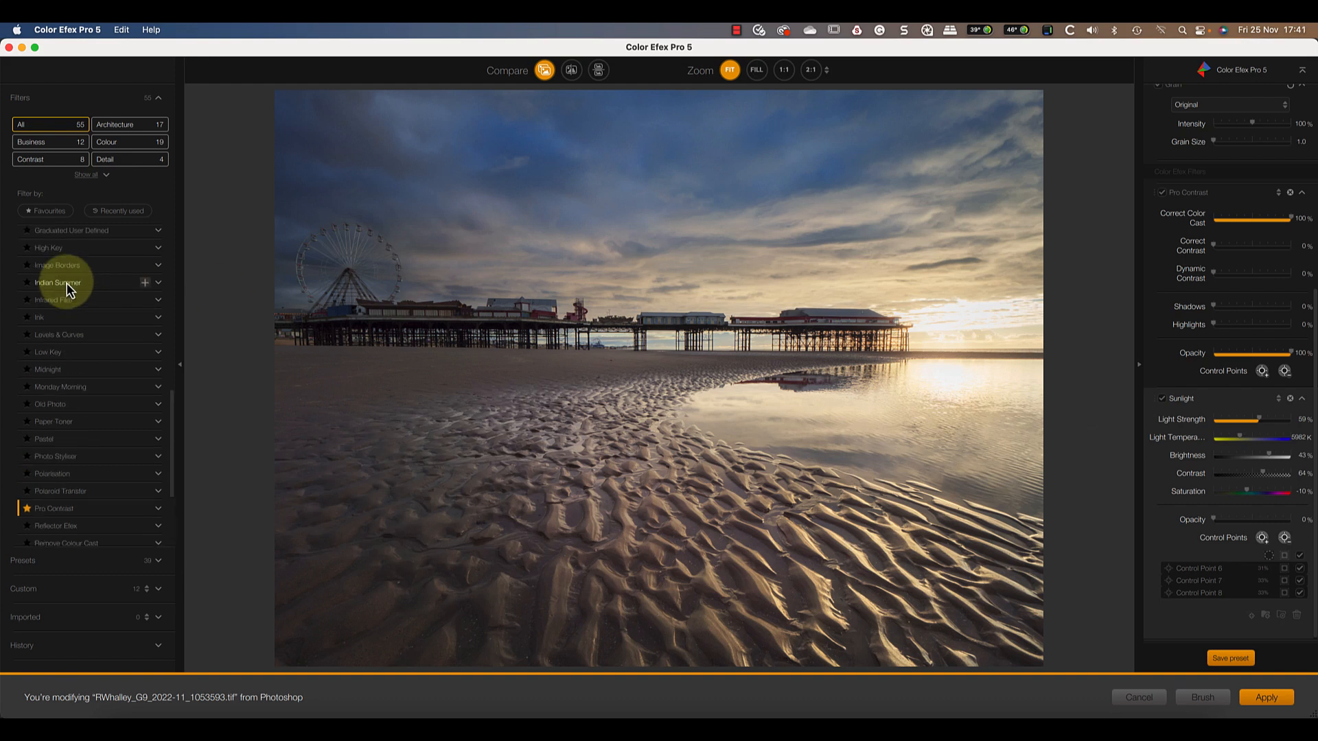
{"action": "left_click", "coordinate": [145, 321]}
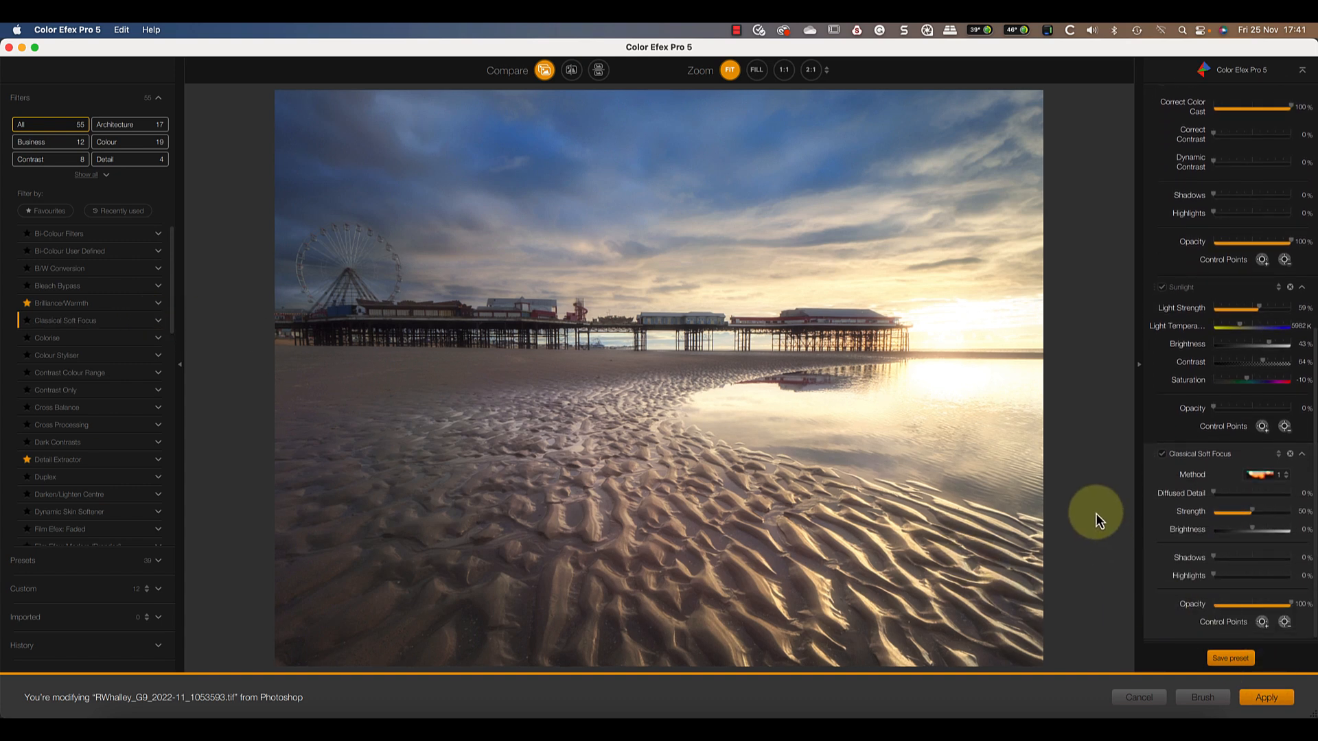
{"action": "left_click", "coordinate": [1262, 622]}
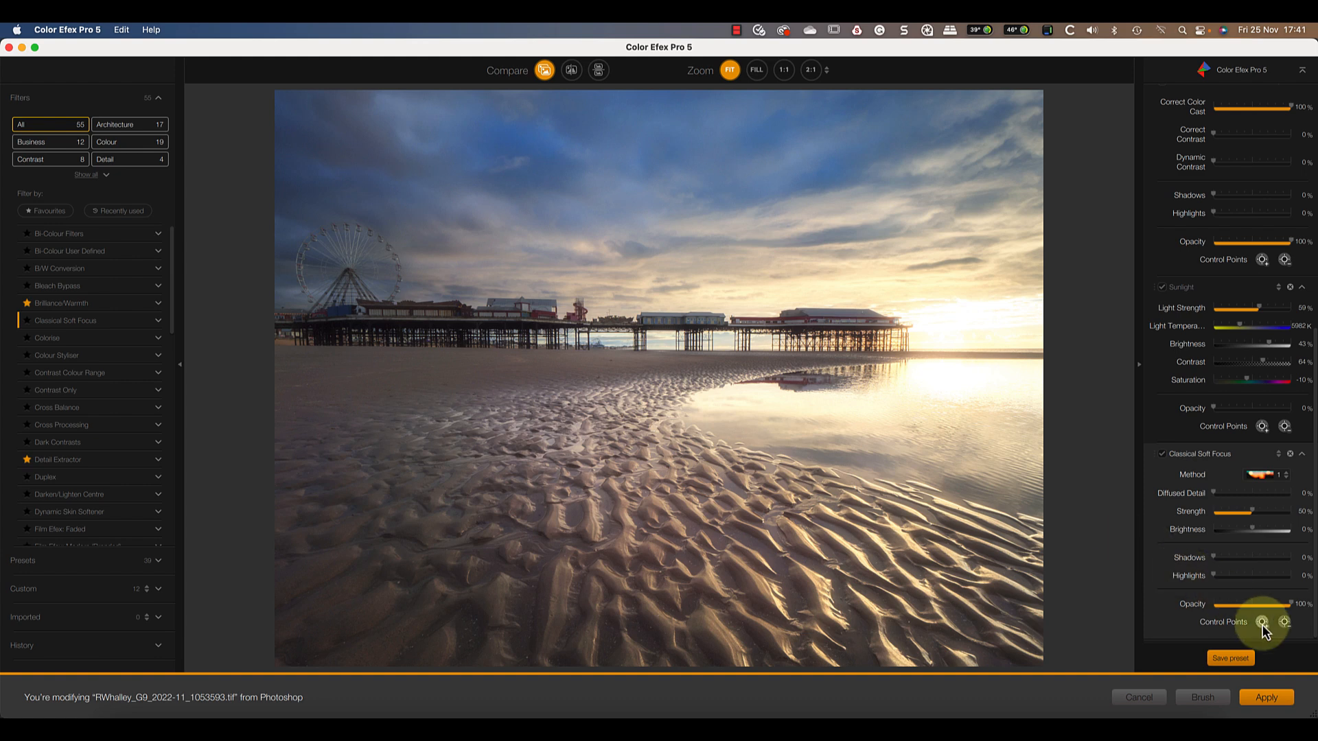
{"action": "left_click", "coordinate": [931, 343]}
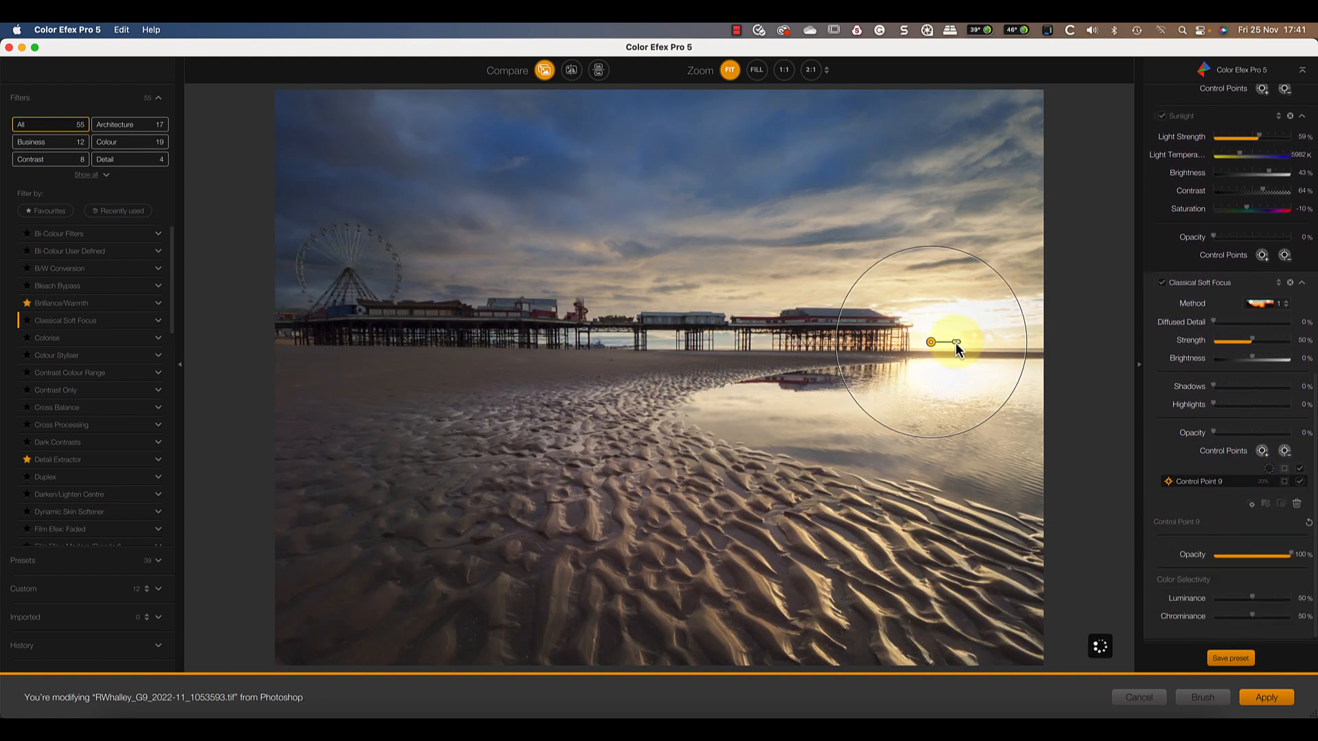
{"action": "left_click_drag", "start_coordinate": [957, 343], "coordinate": [958, 345]}
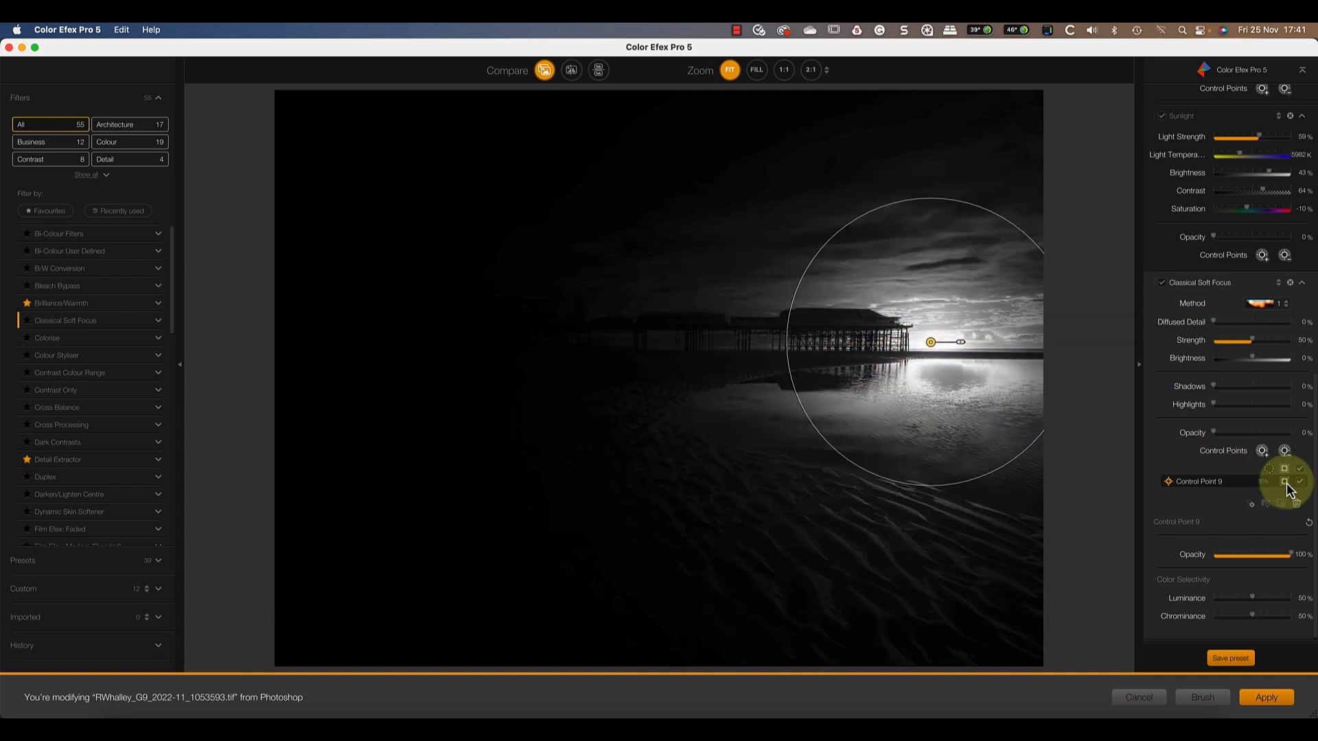
Using the mask view, set the soft focus control point's chrominance selectivity to 8% and enlarge its area to 40%.
{"action": "left_click", "coordinate": [1284, 481]}
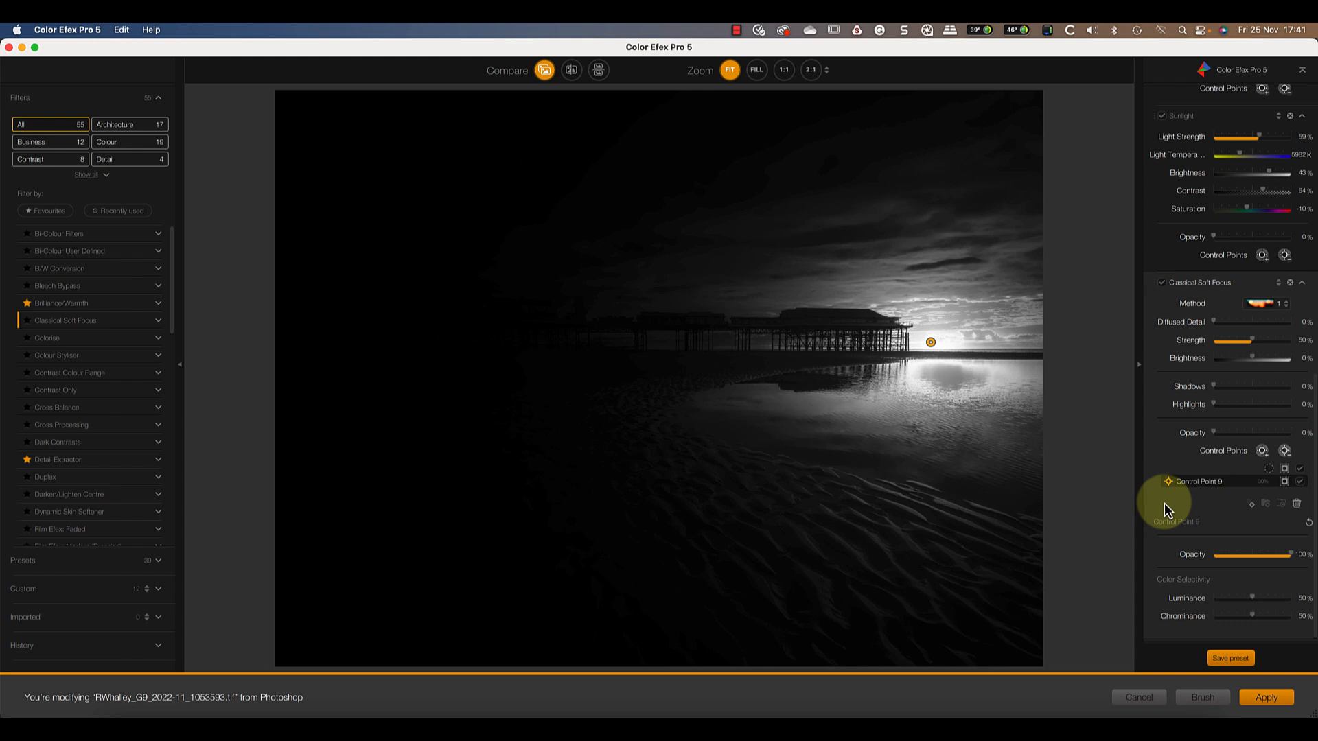
{"action": "left_click_drag", "start_coordinate": [1254, 616], "coordinate": [1218, 615]}
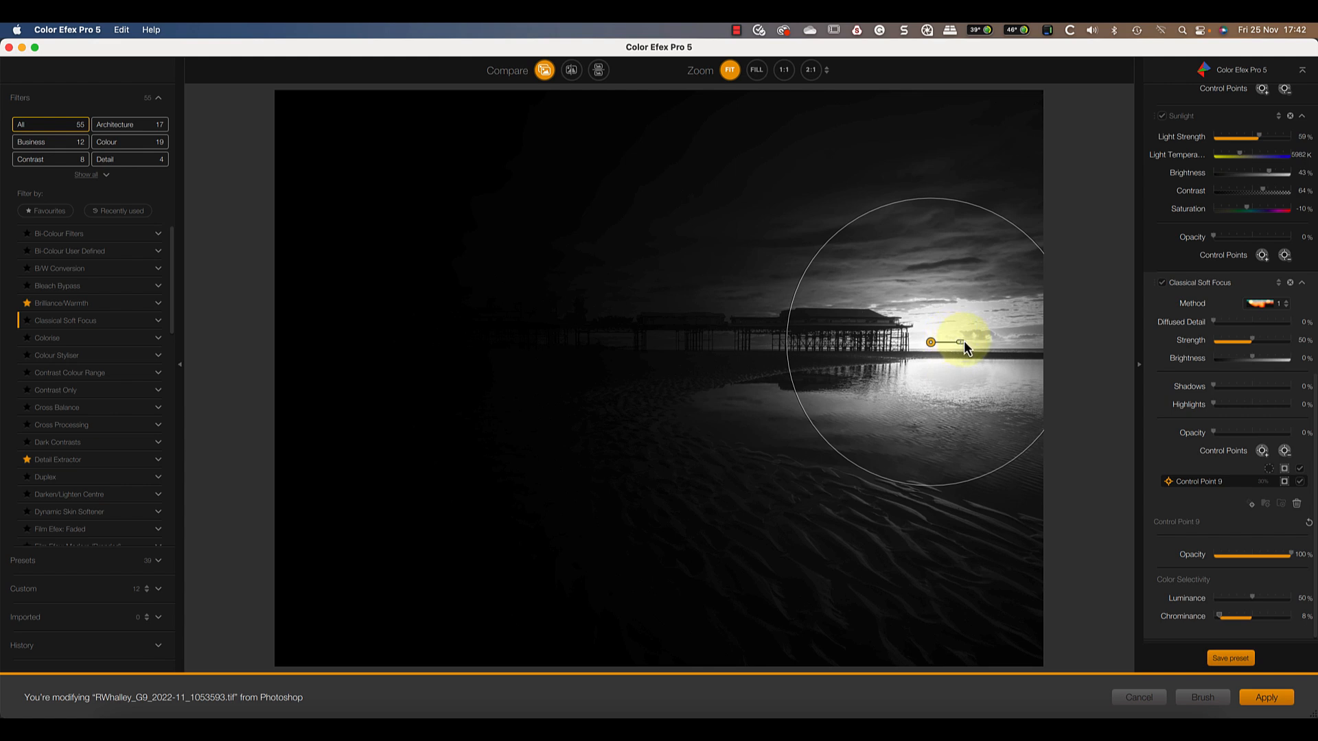
{"action": "left_click_drag", "start_coordinate": [961, 342], "coordinate": [995, 347]}
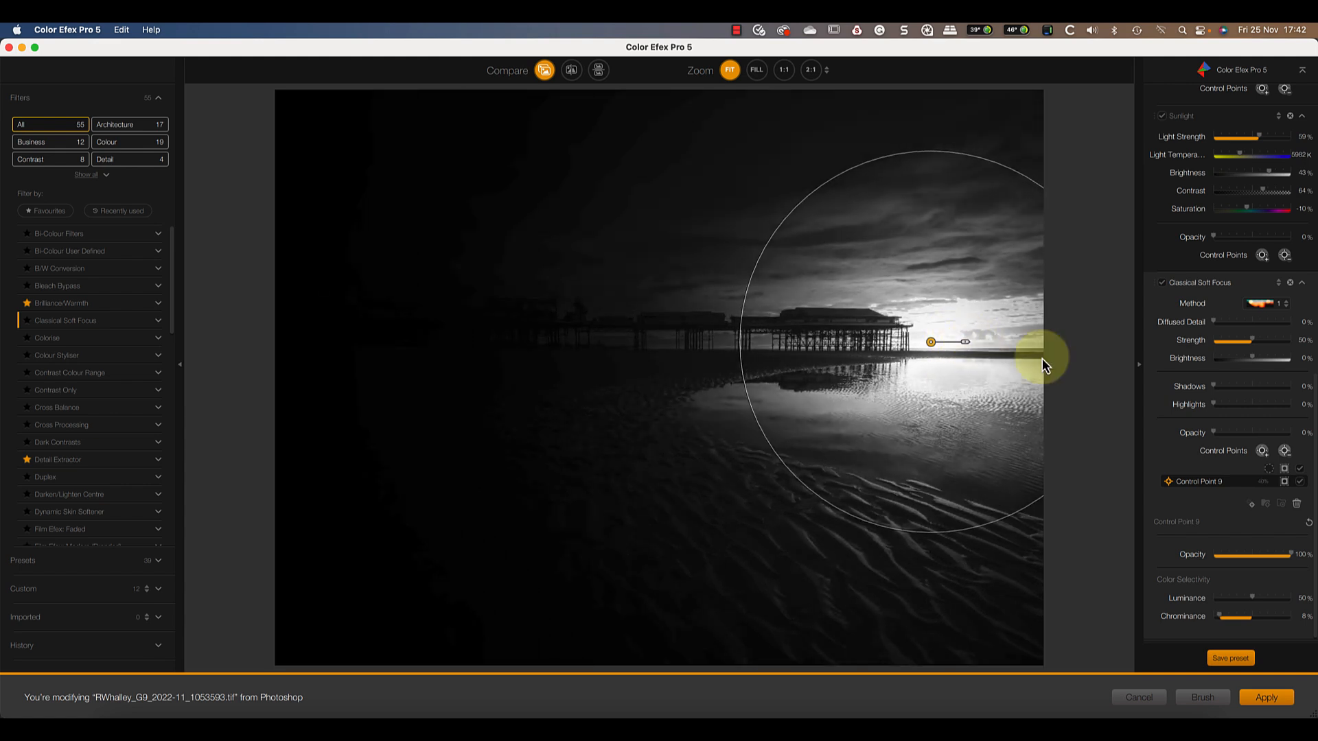
{"action": "left_click", "coordinate": [1283, 484]}
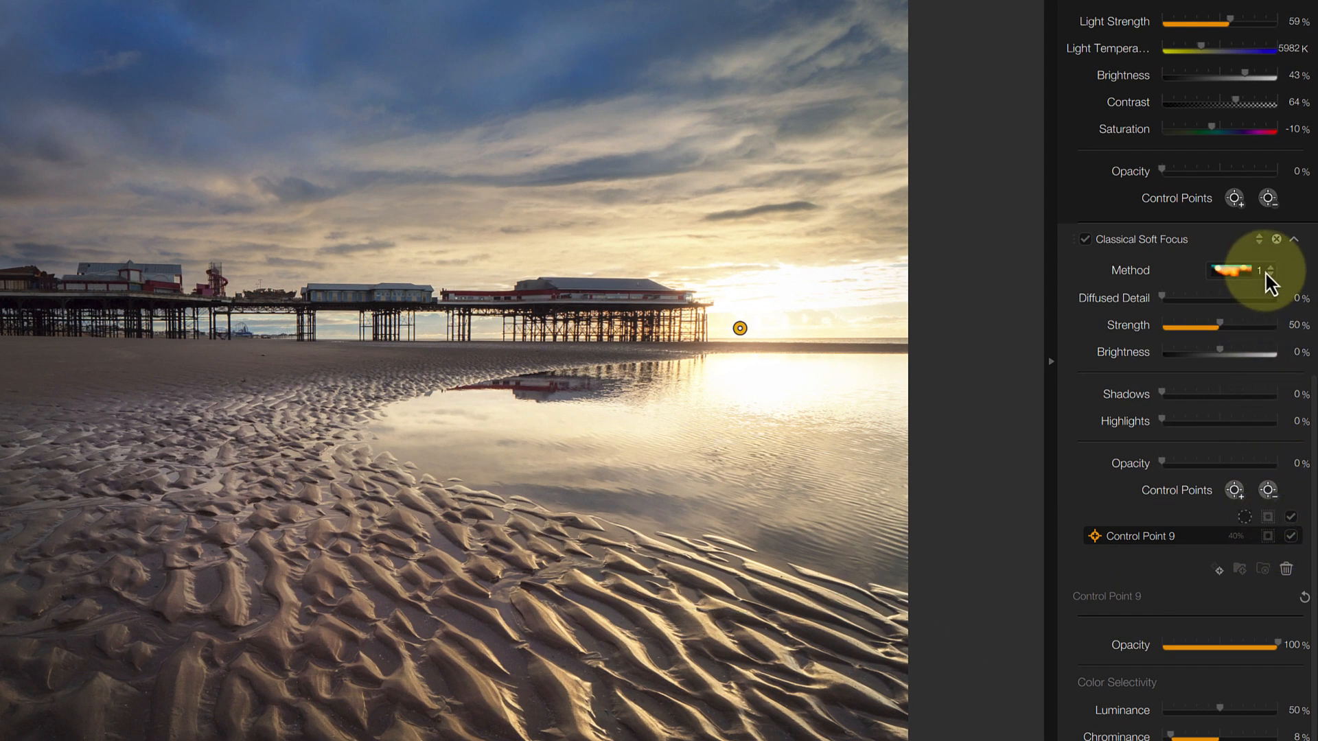
Change the Classical Soft Focus method to 2.
{"action": "left_click", "coordinate": [1265, 270]}
{"action": "left_click", "coordinate": [1239, 339]}
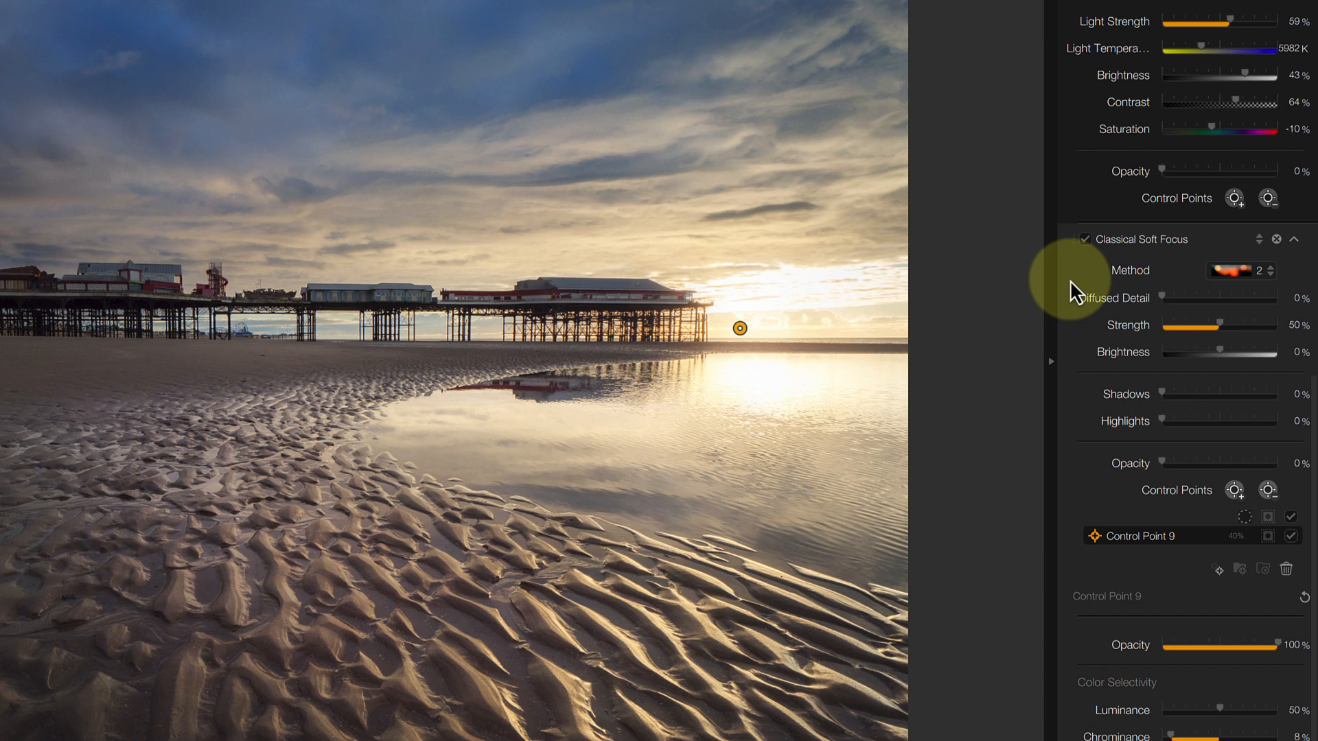
Set the Classical Soft Focus strength to 63%, deselect its control point, and set the filter's overall opacity to 20%.
{"action": "left_click_drag", "start_coordinate": [1210, 331], "coordinate": [1234, 328]}
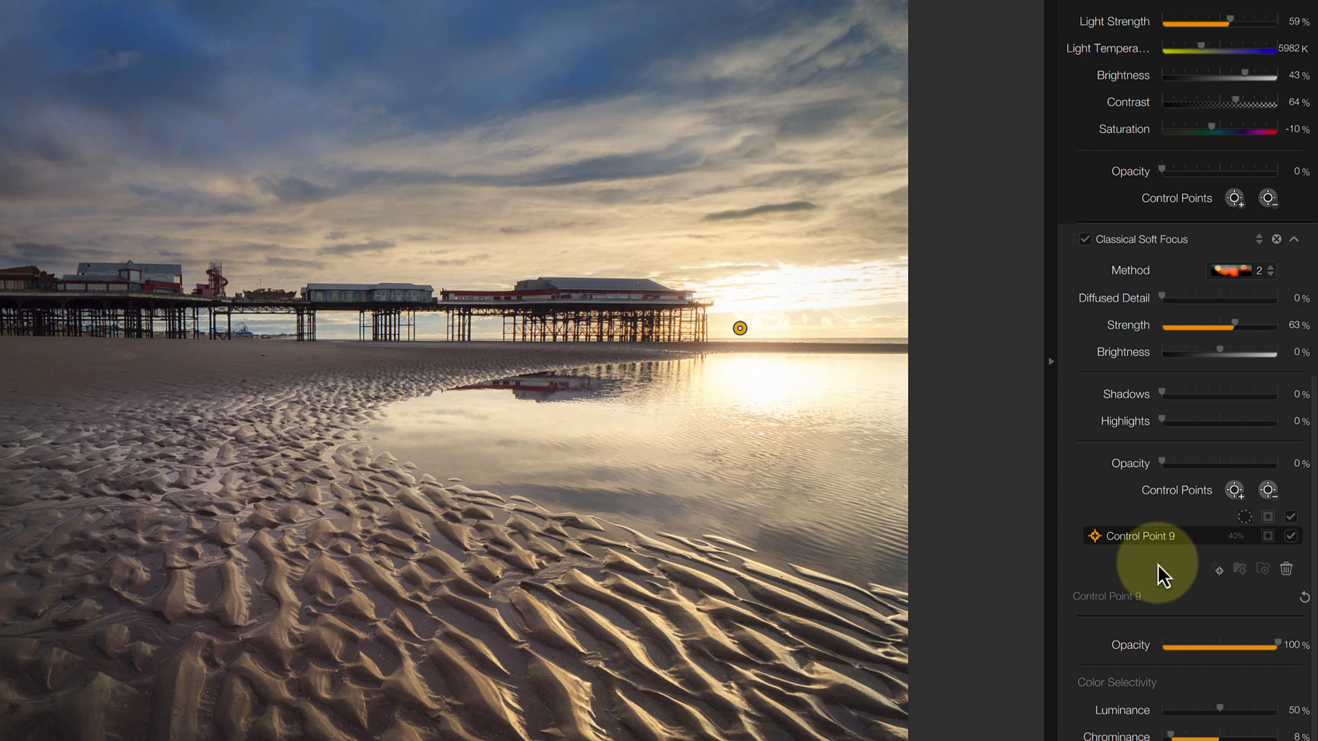
{"action": "mouse_move", "coordinate": [894, 528]}
{"action": "left_click", "coordinate": [900, 593]}
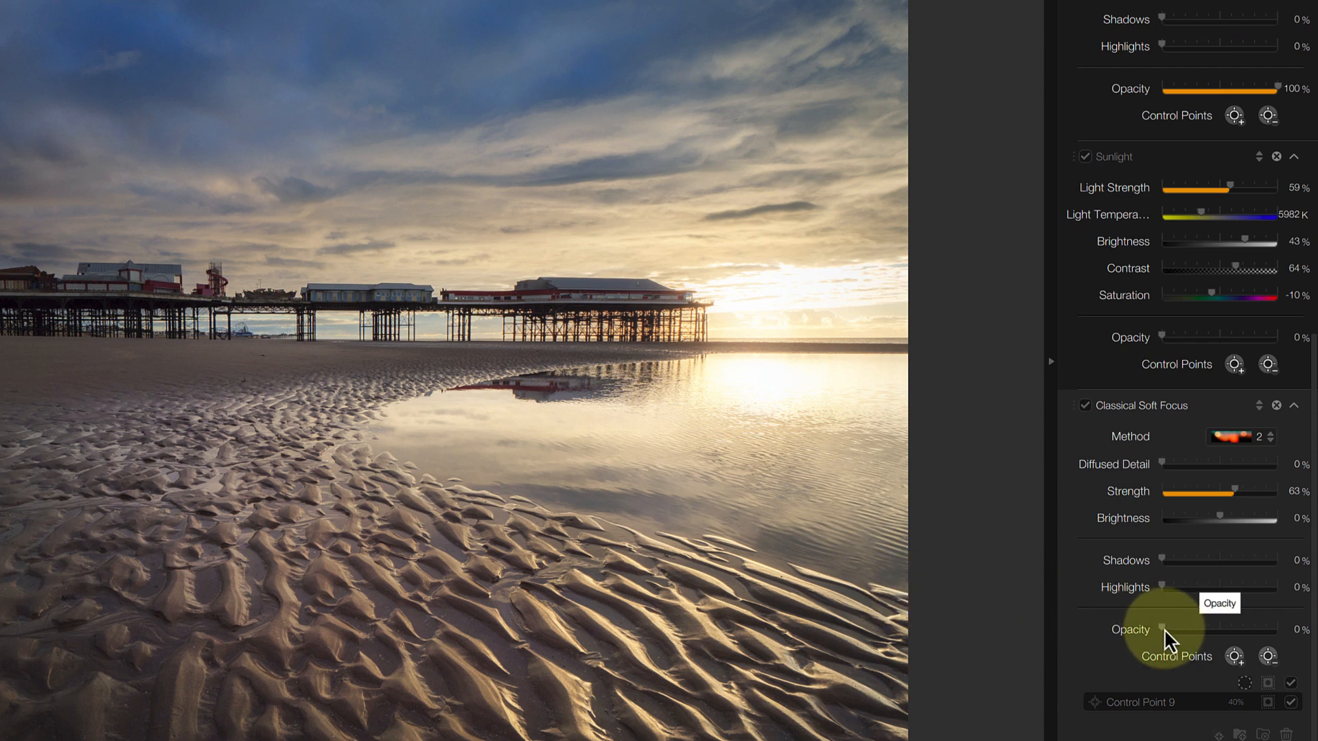
{"action": "mouse_move", "coordinate": [1165, 630]}
{"action": "left_mouse_down"}
{"action": "mouse_move", "coordinate": [1251, 631]}
{"action": "mouse_move", "coordinate": [1186, 630]}
{"action": "left_mouse_up"}
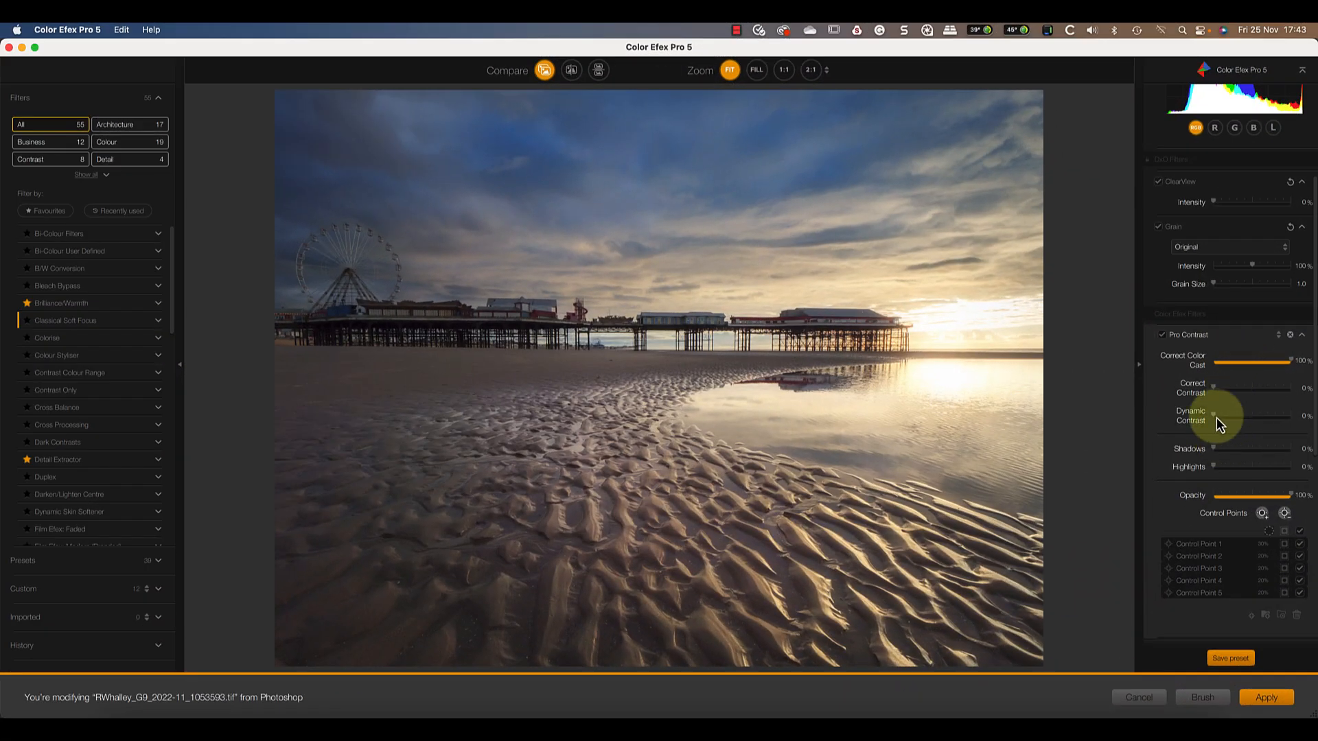
Set Correct Contrast in the Pro Contrast filter to 34%.
{"action": "left_click_drag", "start_coordinate": [1213, 389], "coordinate": [1241, 390]}
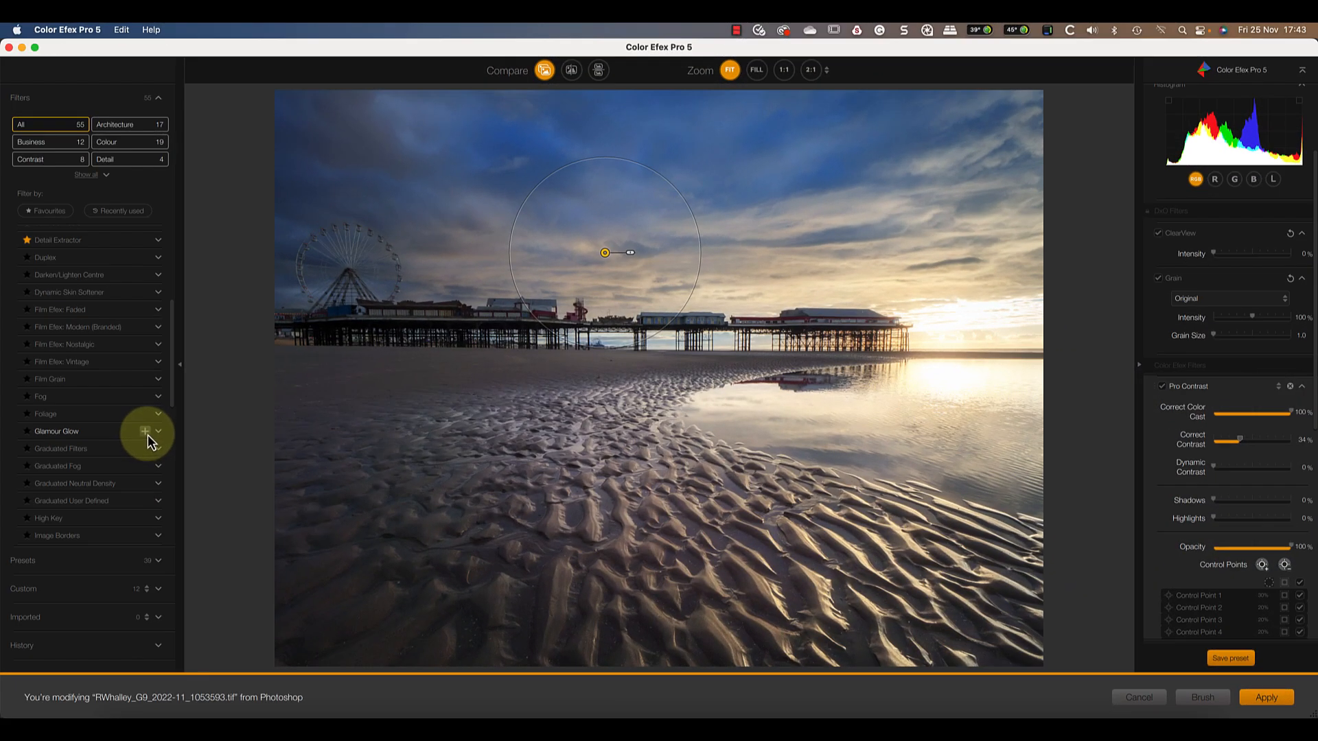
Add Glamour Glow with 22% glow, 10% warmth and 0% shadows and highlights, placing positive control points beside the pier's end and on the foreground sand ripples.
{"action": "left_click", "coordinate": [145, 432]}
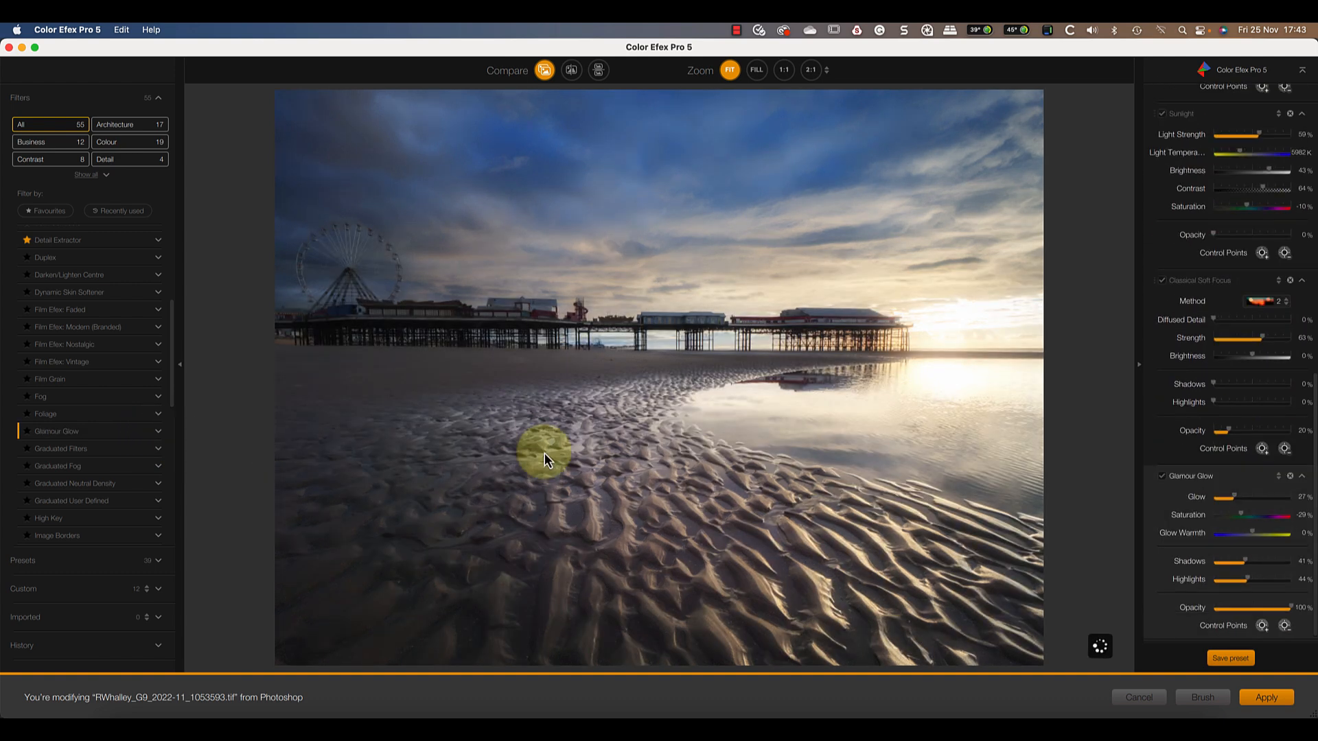
{"action": "left_click", "coordinate": [921, 346]}
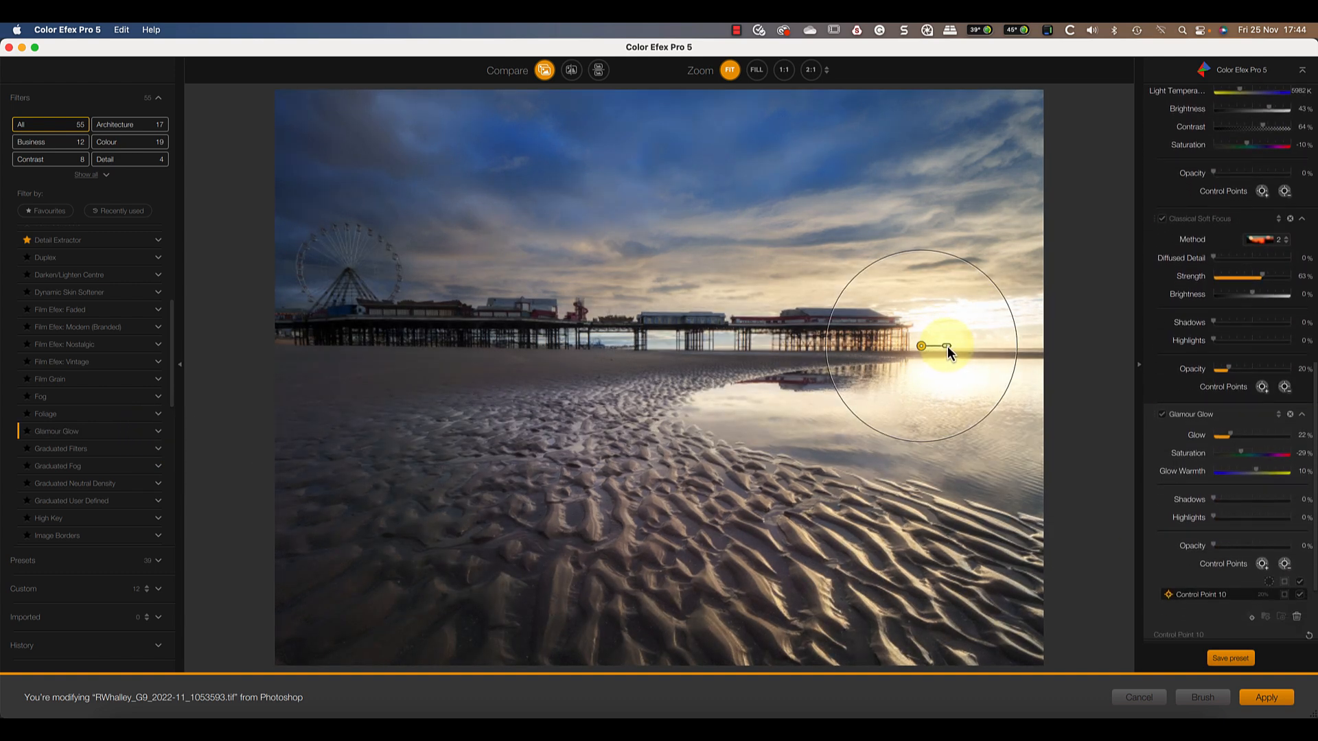
{"action": "left_click", "coordinate": [1262, 450]}
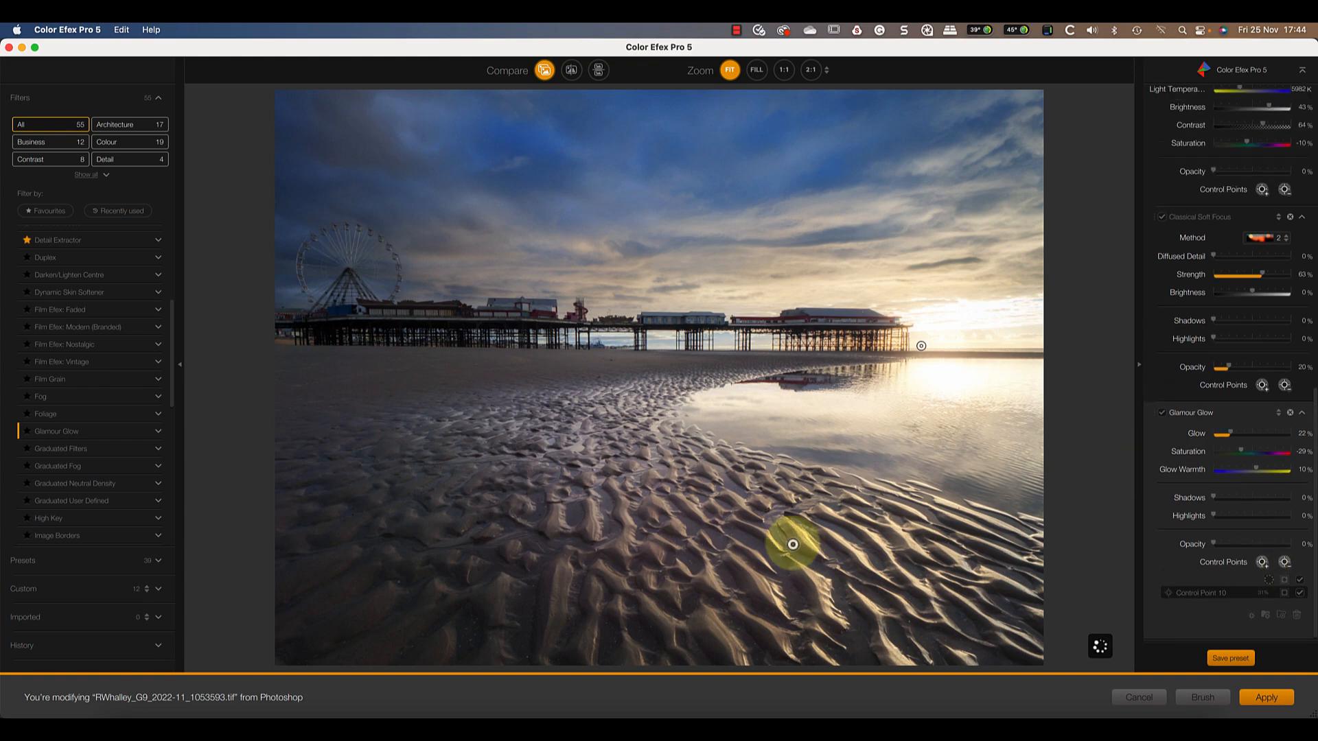
{"action": "left_click", "coordinate": [804, 540]}
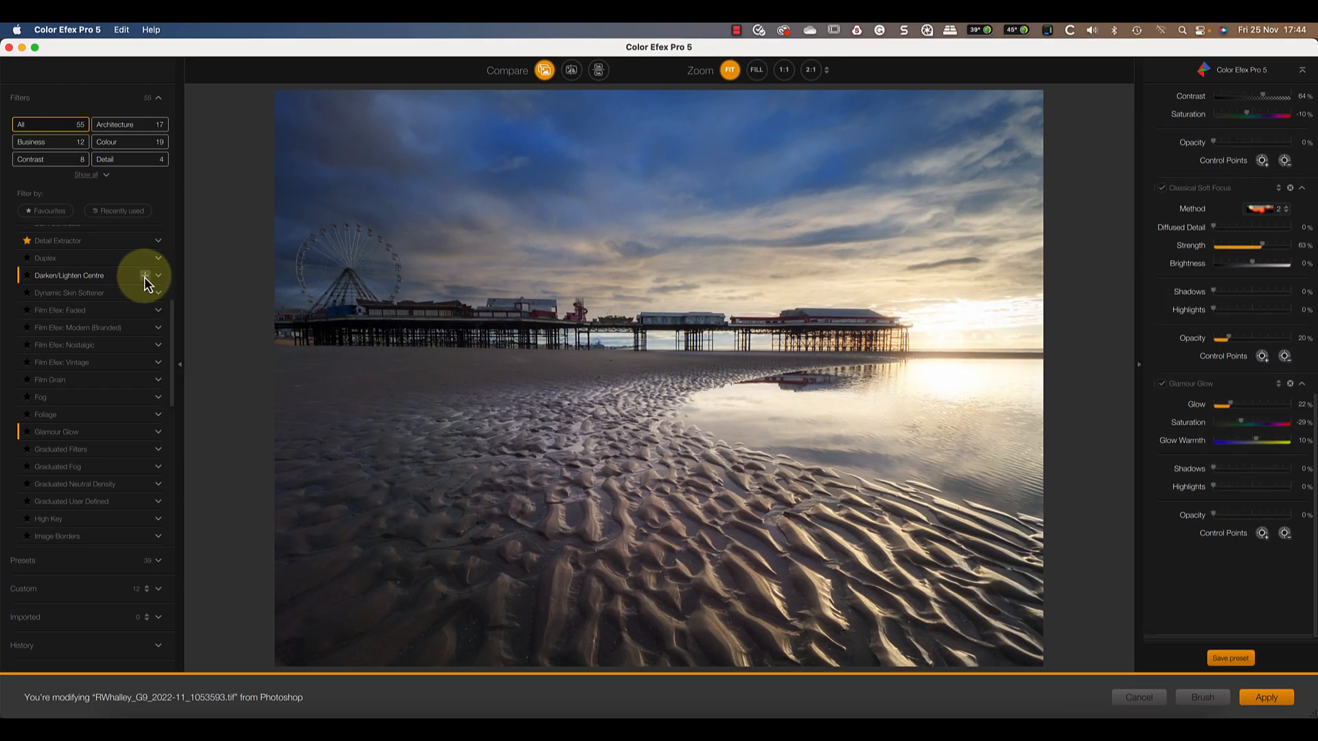
Add the Darken/Lighten Centre filter and start placing its centre on the photo.
{"action": "left_click", "coordinate": [145, 275]}
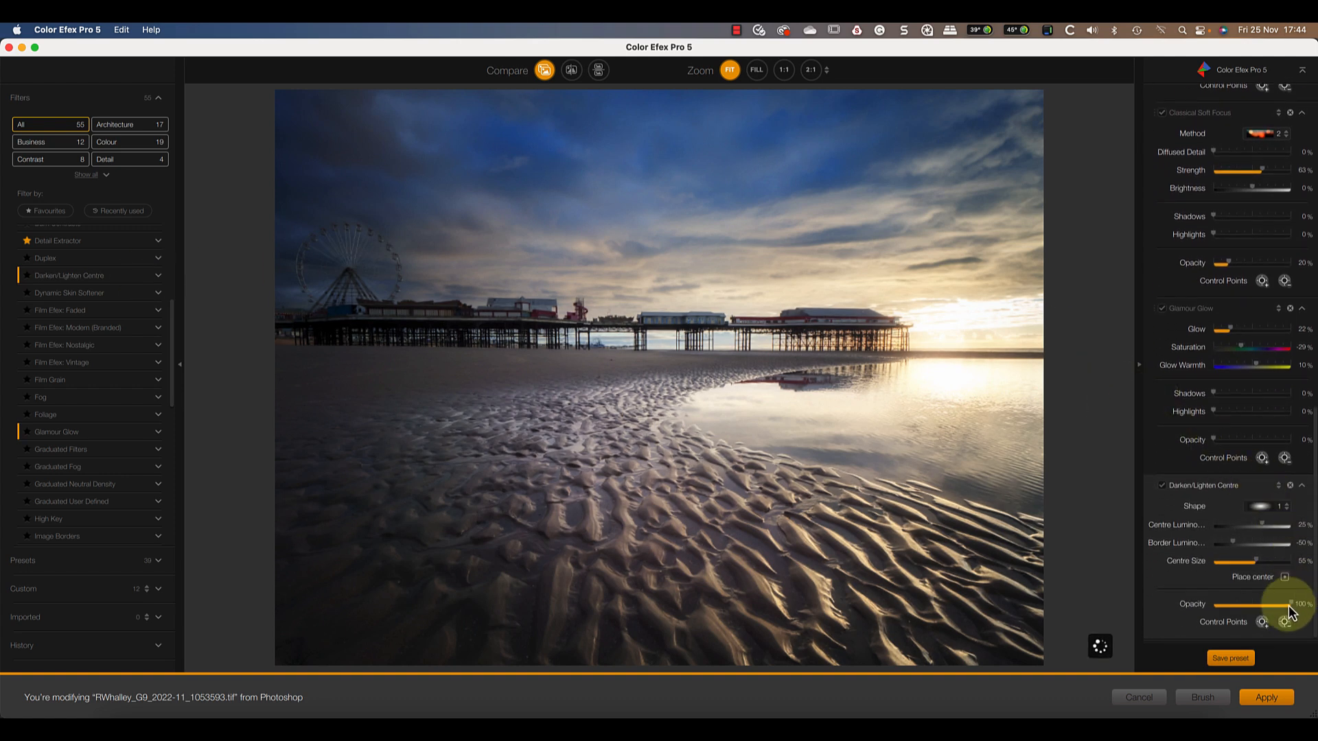
{"action": "left_click", "coordinate": [1285, 577]}
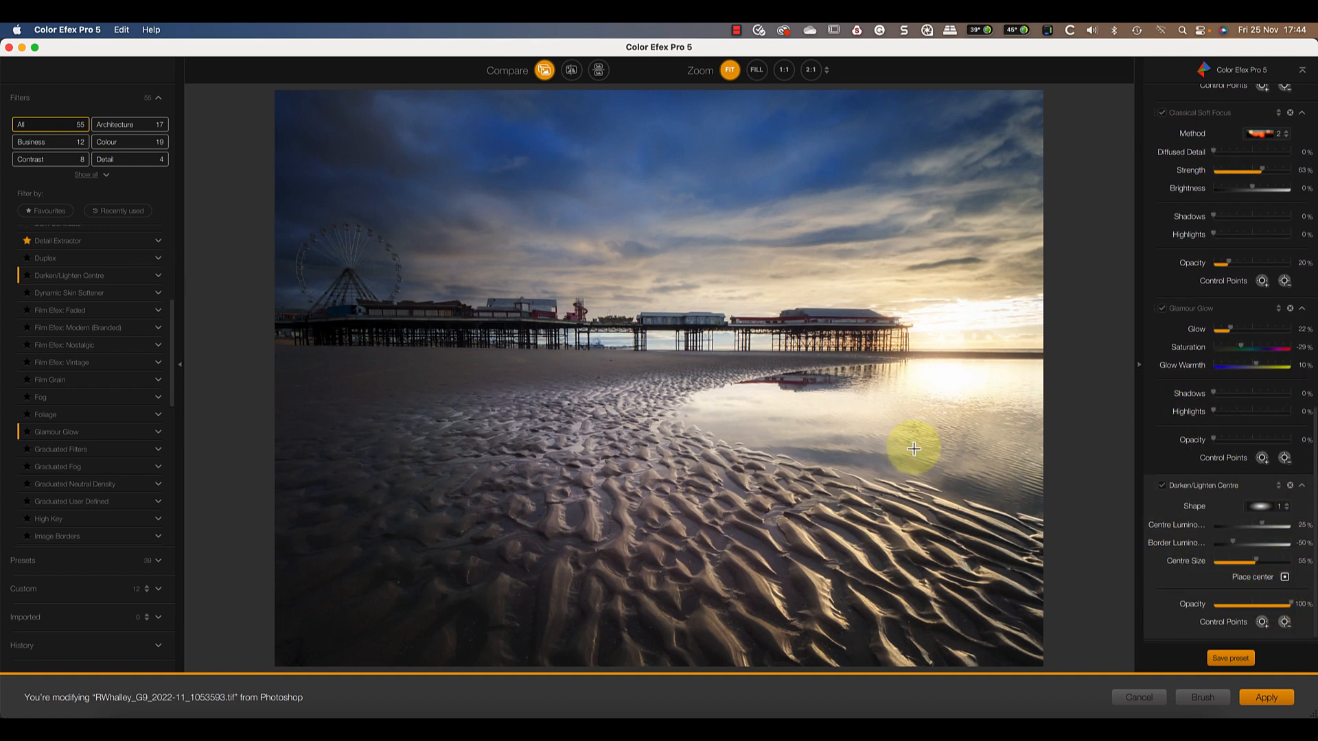